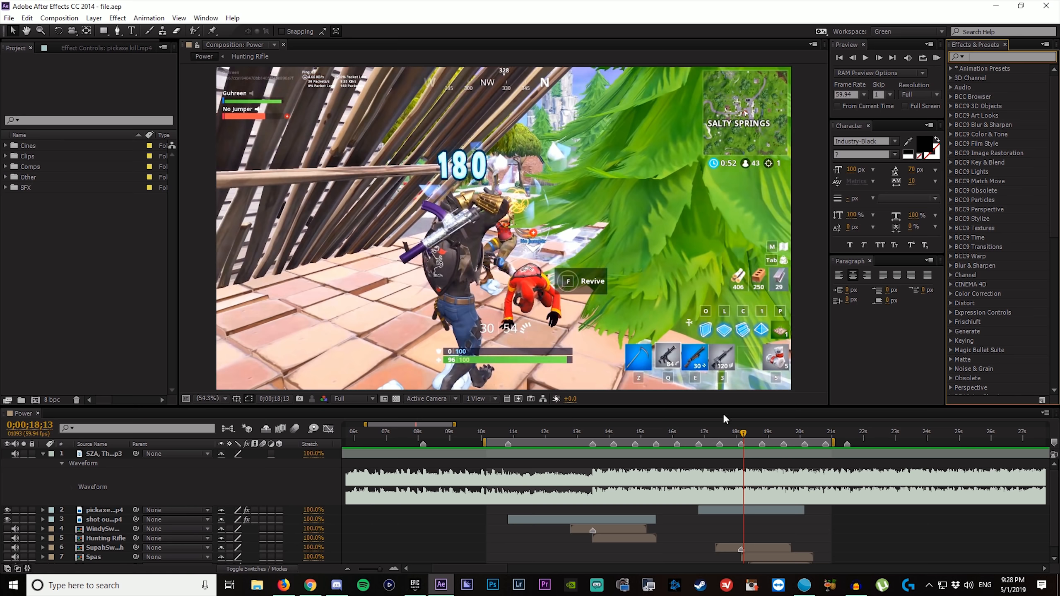
- Pre-compose all layers of the Power composition into a new composition named Raw, and delete all markers from the Power timeline
drag(558, 431, 632, 352)
drag(638, 378, 704, 364)
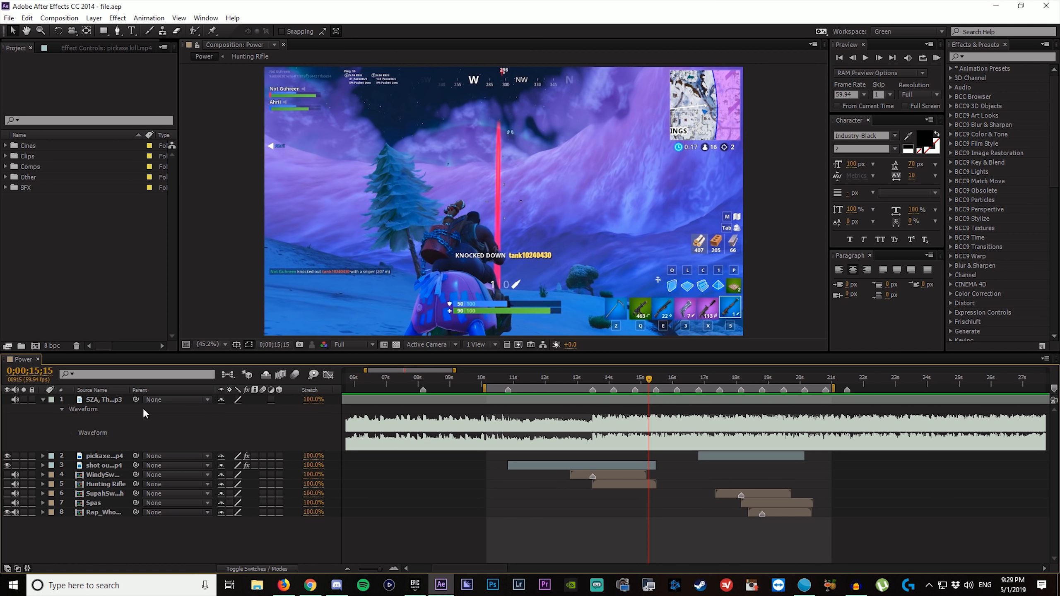
key(ctrl+a)
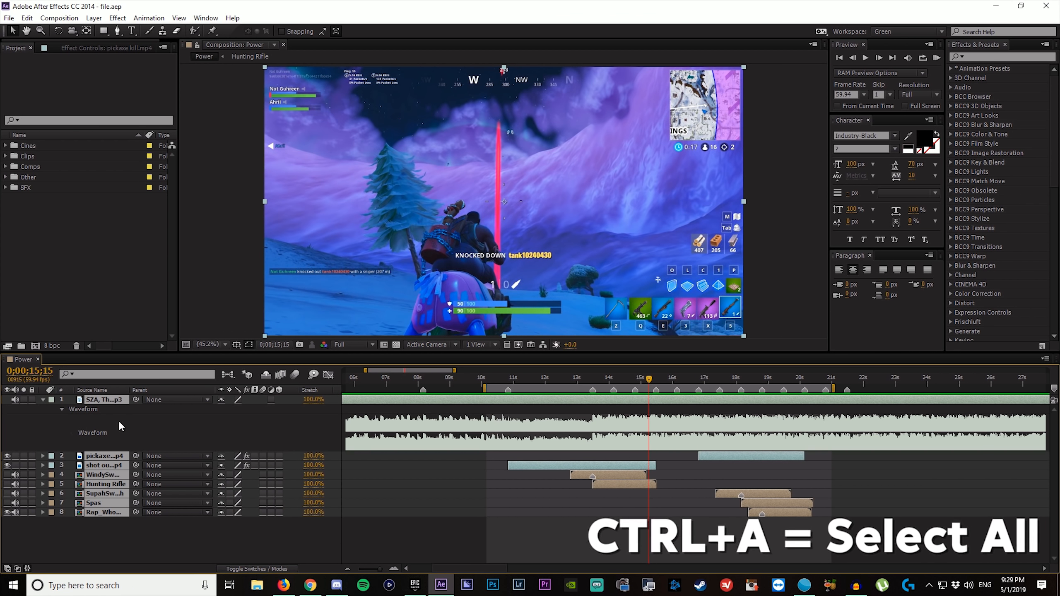
right_click(101, 402)
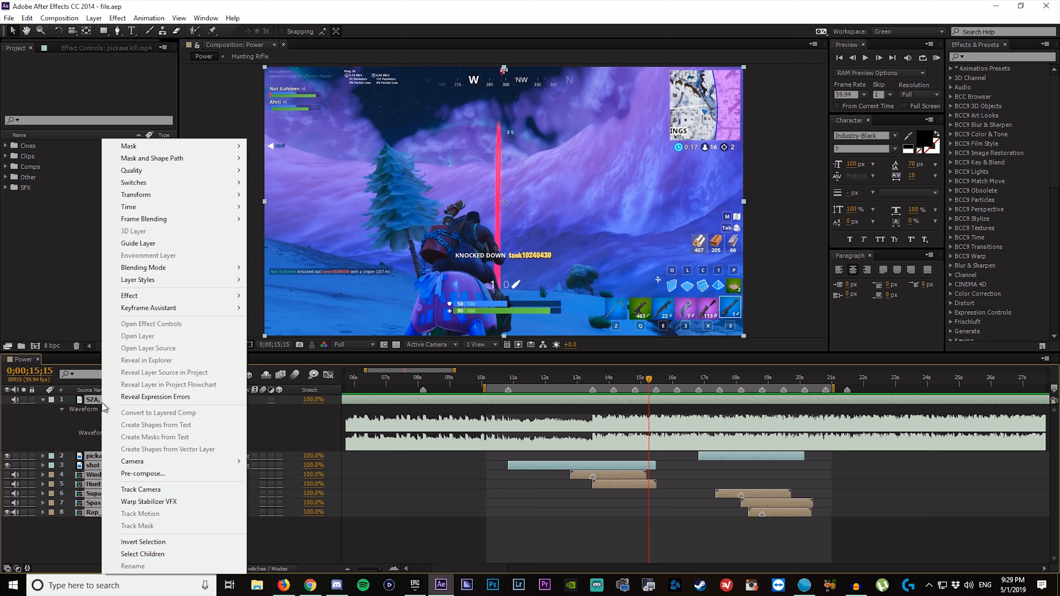
click(135, 473)
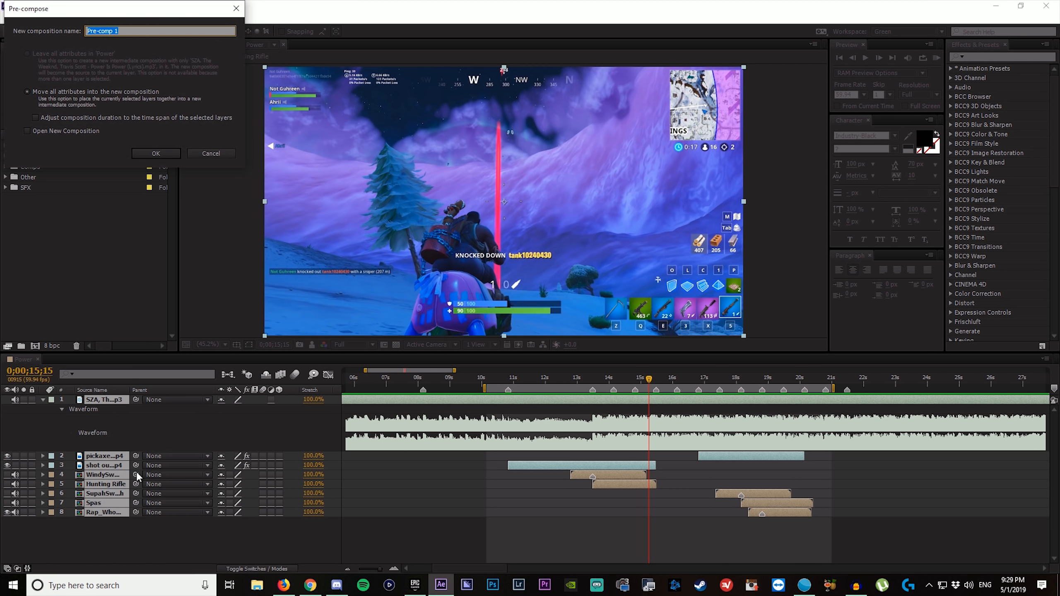
text(Raw)
key(Return)
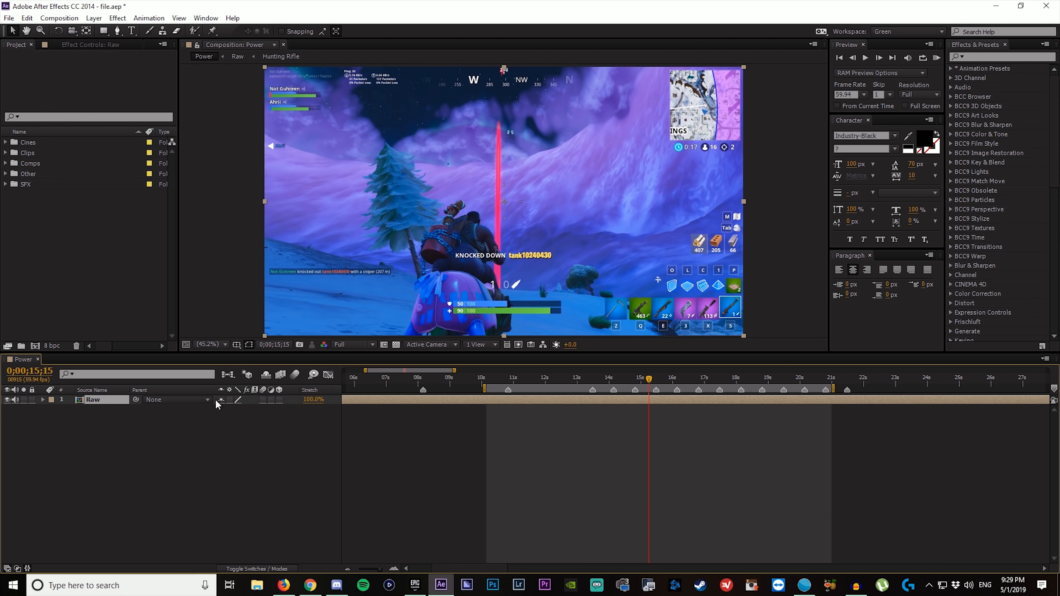
right_click(700, 390)
click(868, 453)
- Find the RSMB&Shake animation preset, apply it to the Raw layer, and clear the effects search
click(984, 55)
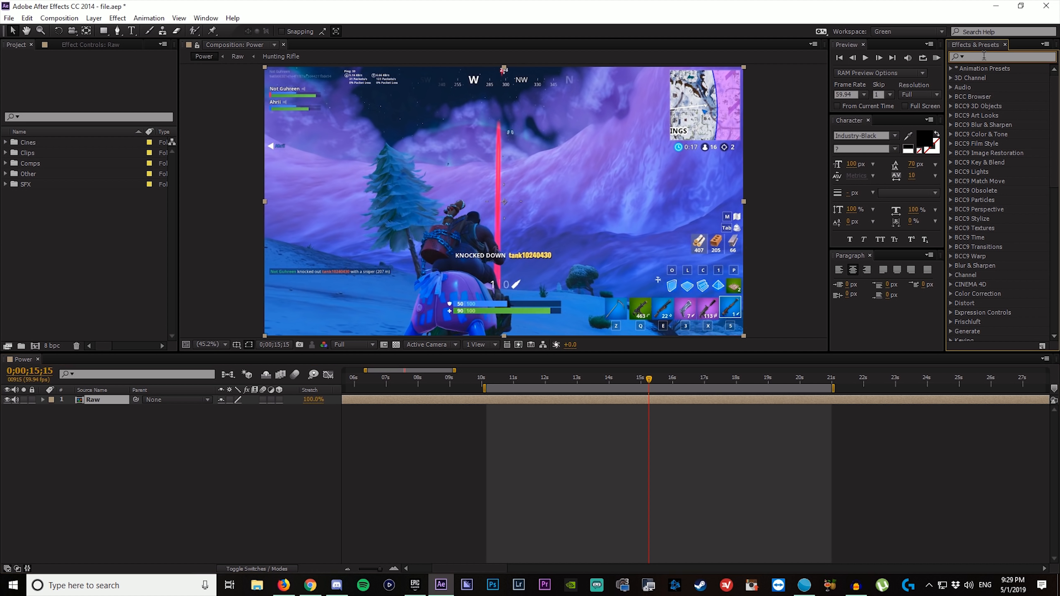
text(rsmb)
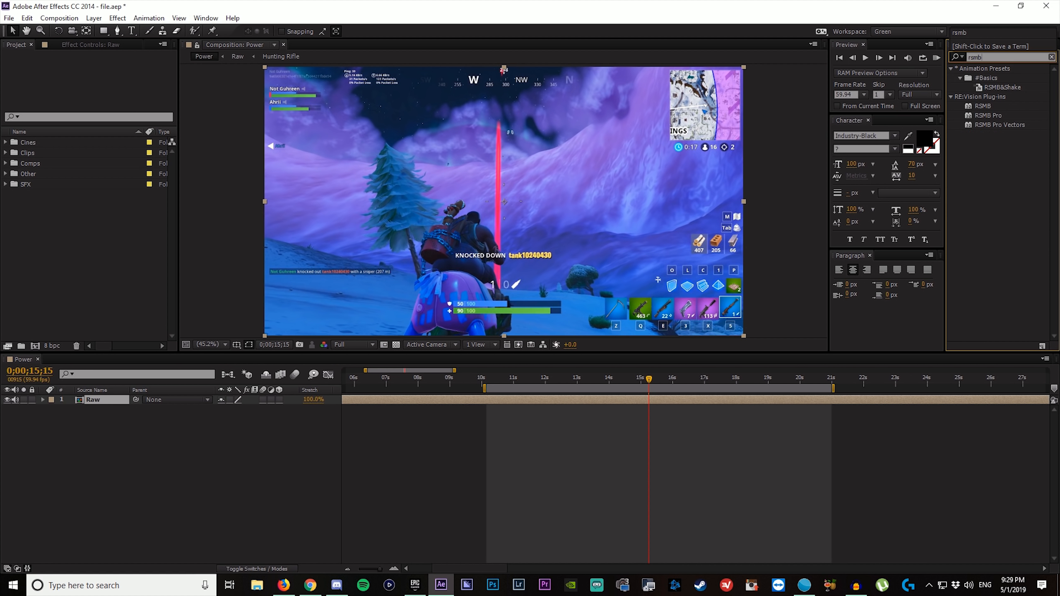
click(1009, 86)
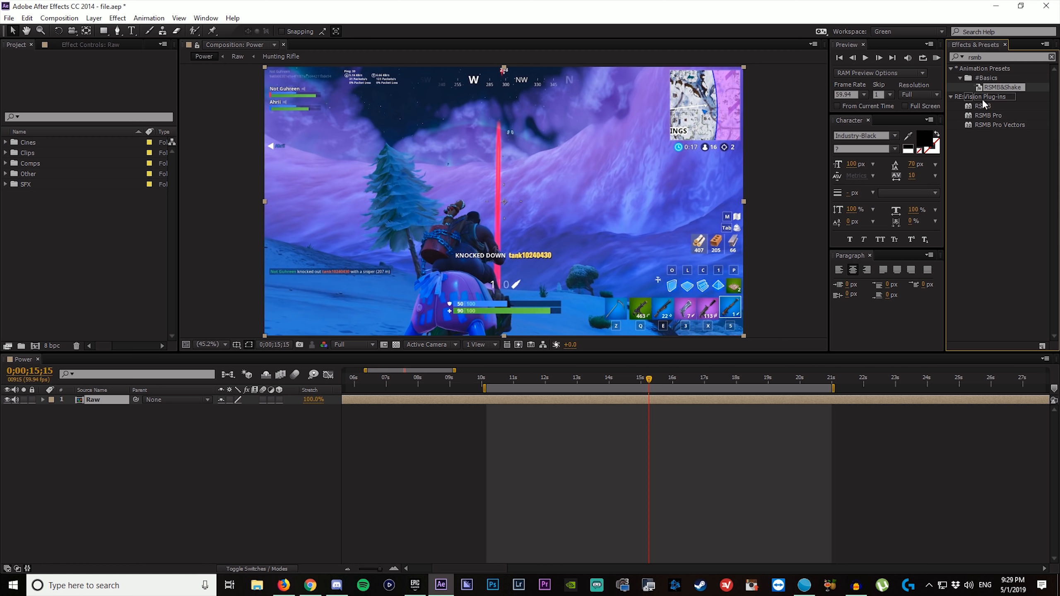
drag(853, 384, 818, 402)
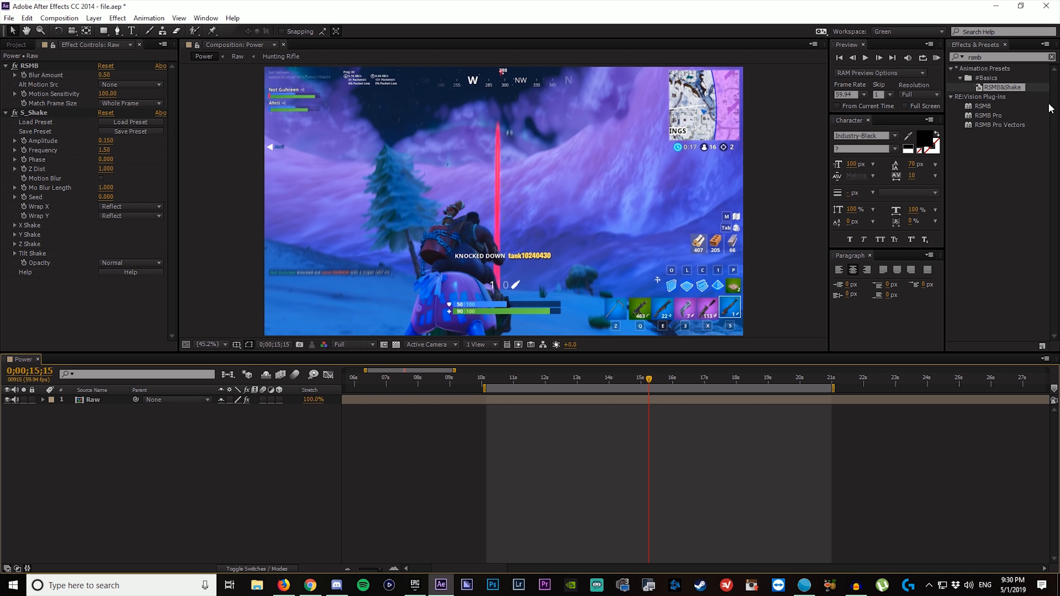
click(1051, 57)
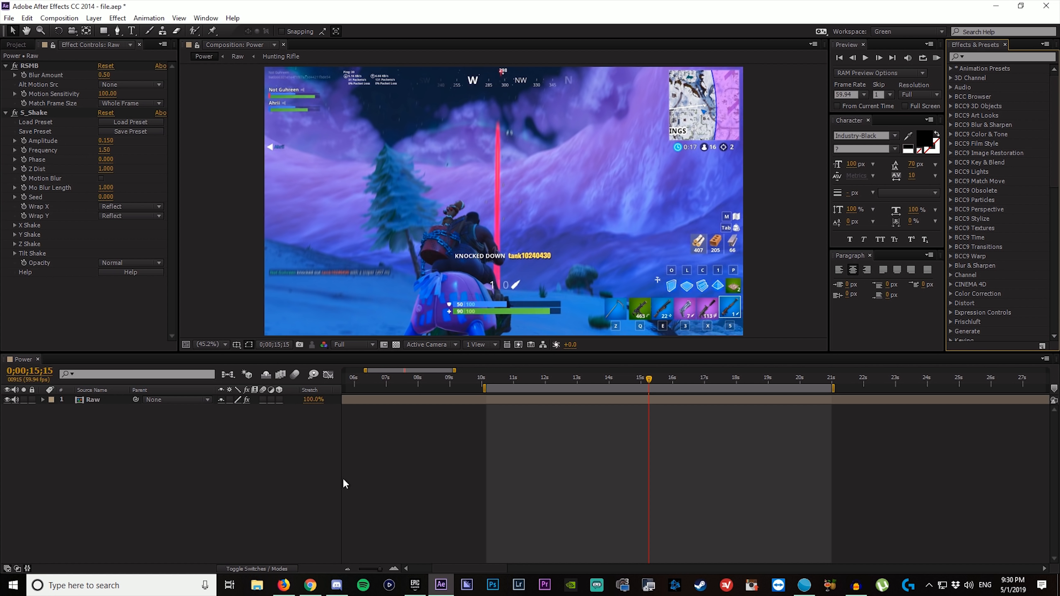
- Add a new adjustment layer above Raw, rename it cc, and duplicate it
click(142, 446)
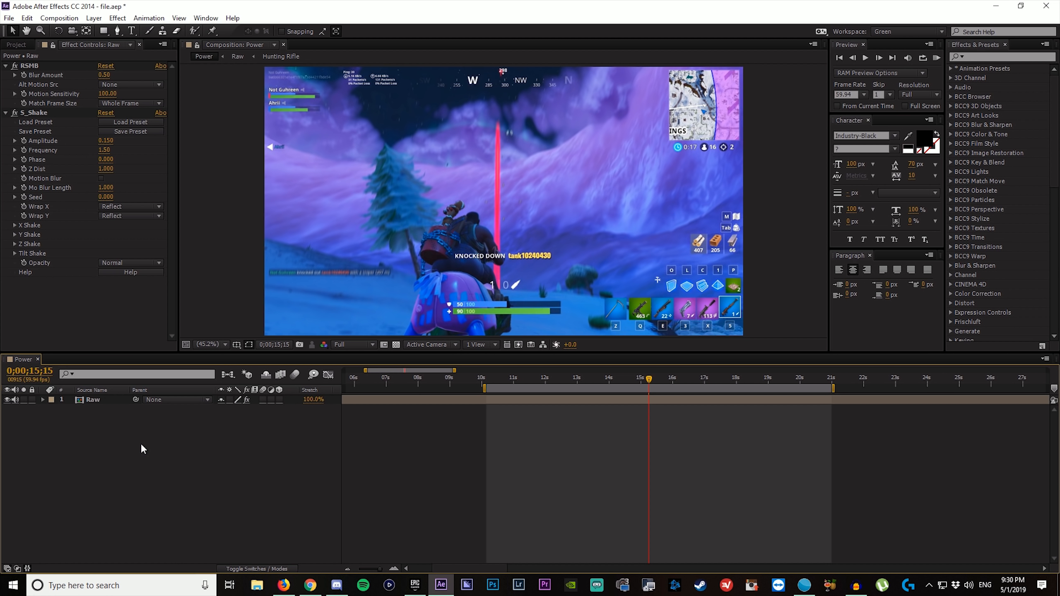
key(ctrl+alt+y)
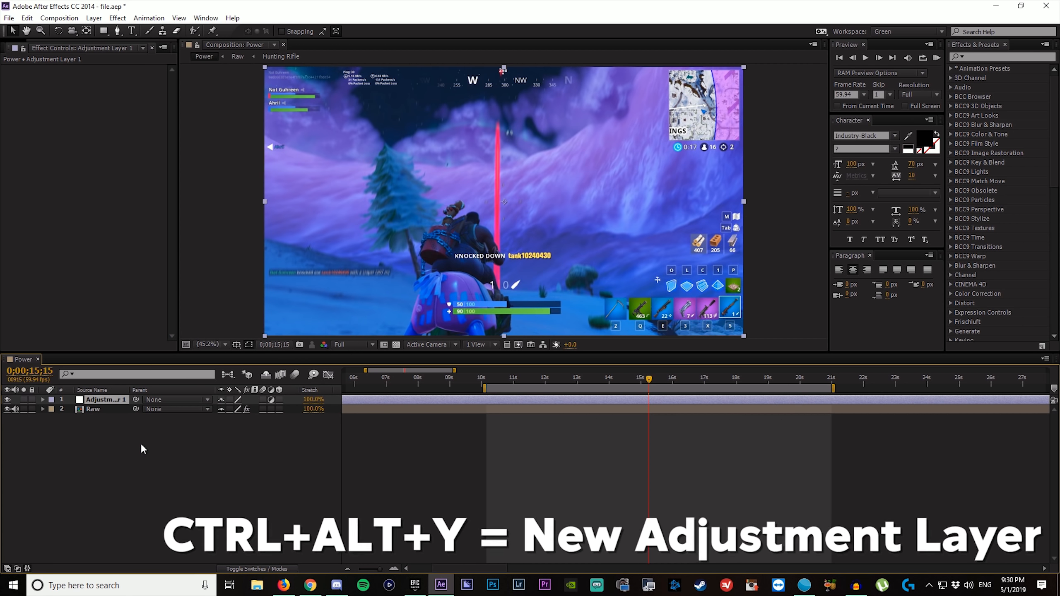
key(Return)
text(cc)
key(Return)
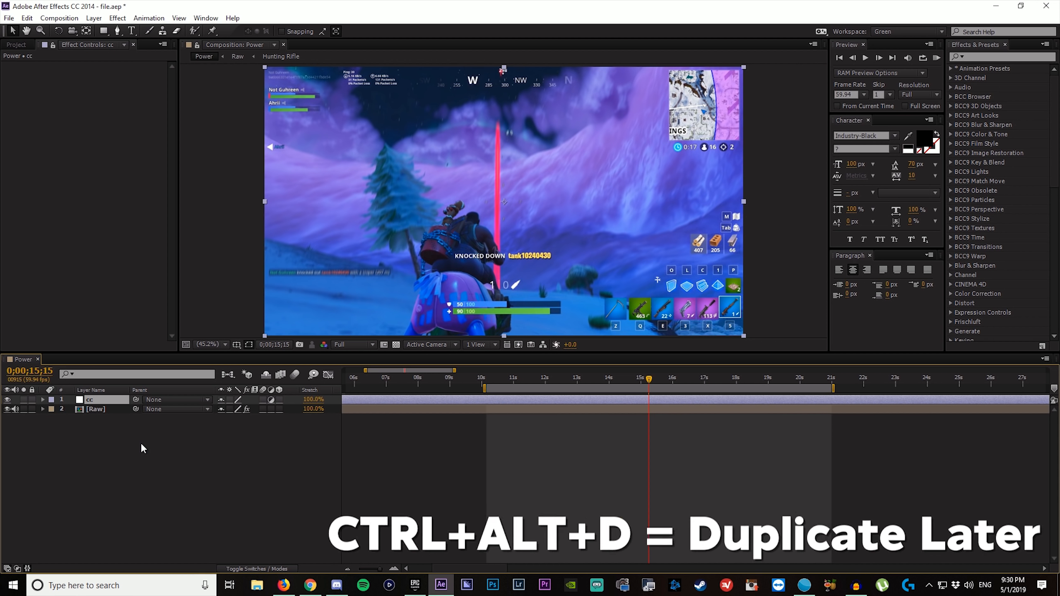
key(ctrl+alt+d)
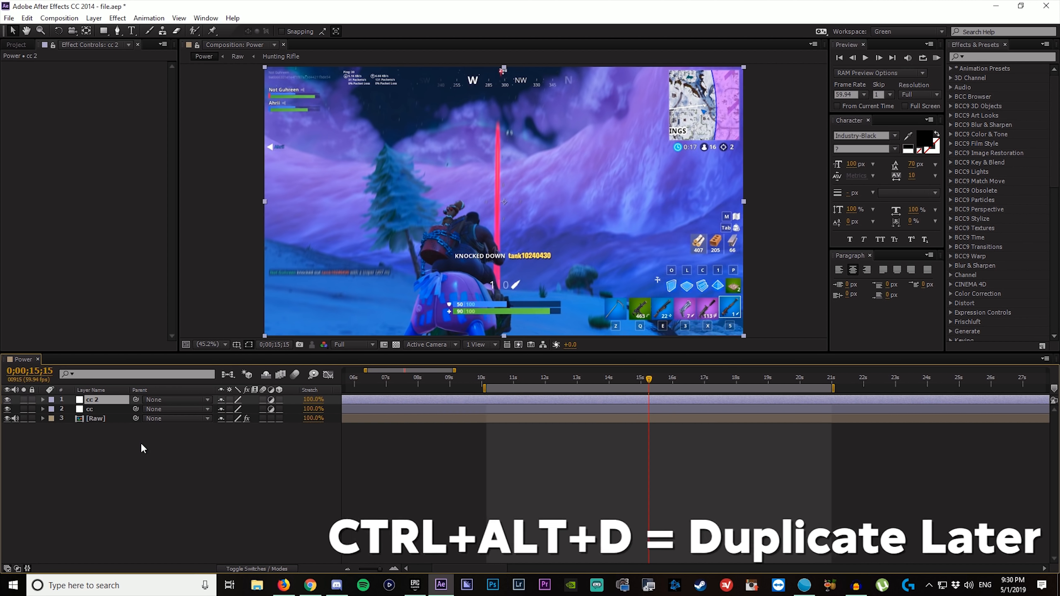
- Create a black 1920 x 1080 px solid above the adjustment layers
click(126, 471)
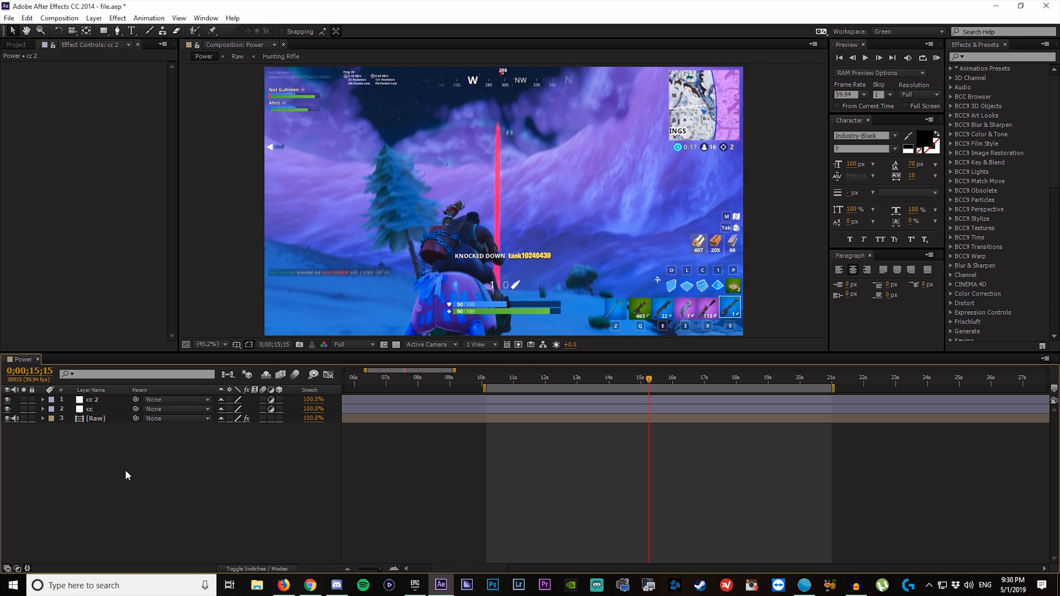
key(ctrl+y)
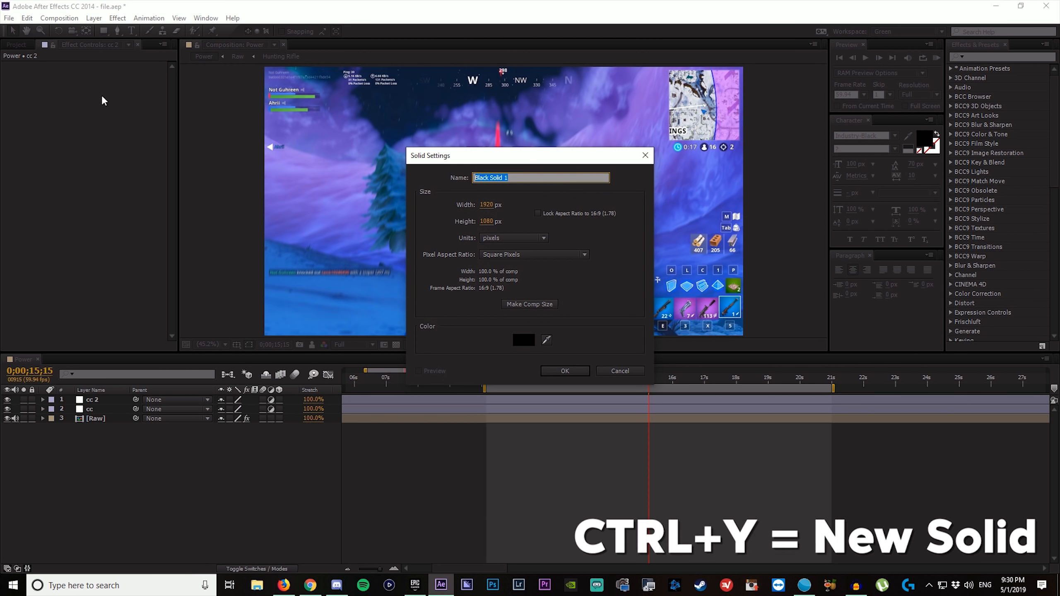
drag(513, 149, 523, 99)
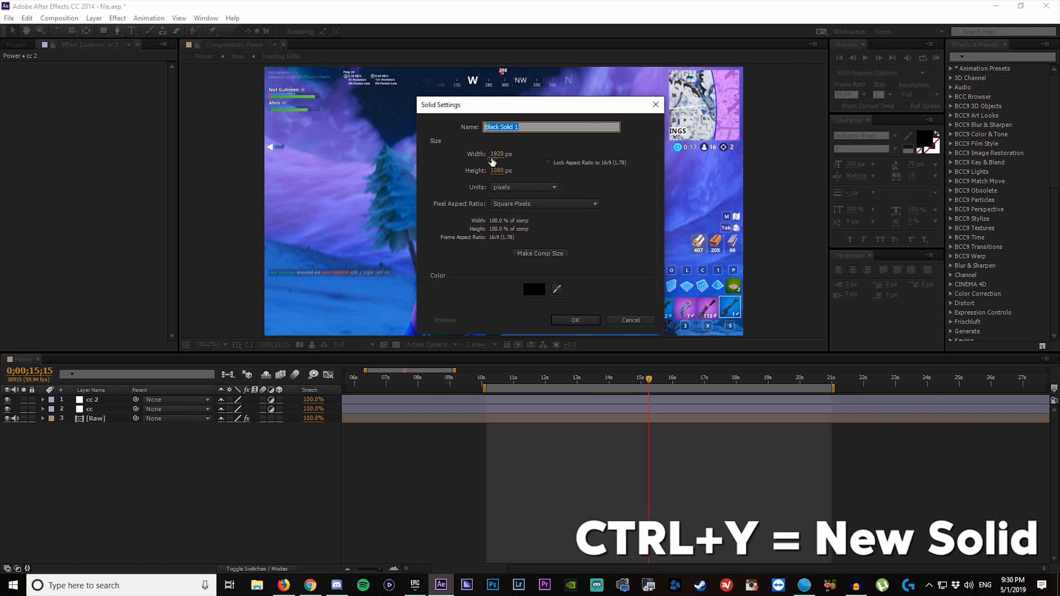
click(575, 321)
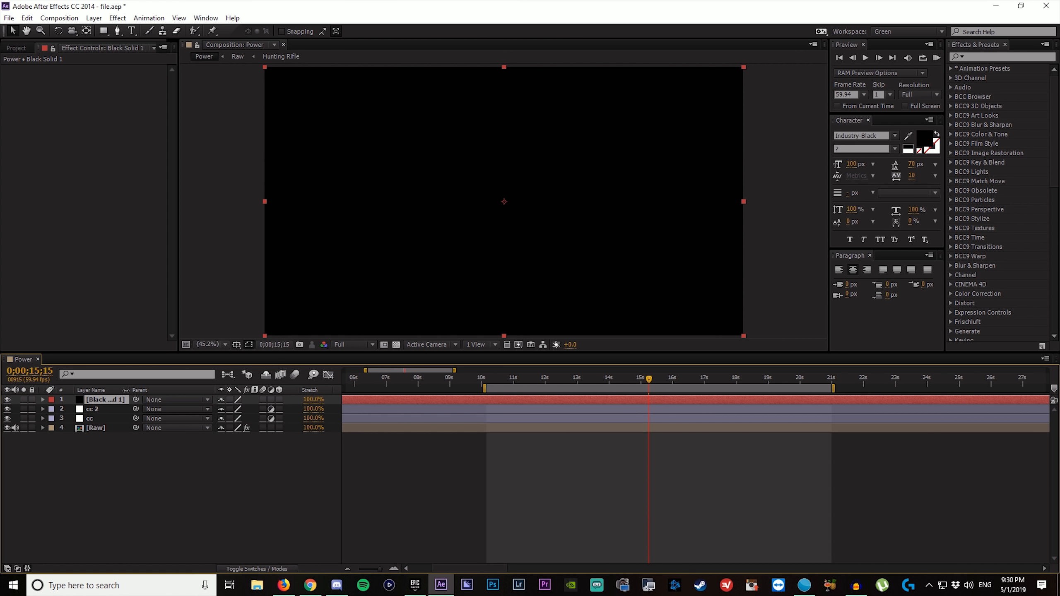
- Try a width of 1280 px in the Power composition's settings and undo the change before confirming
key(ctrl+k)
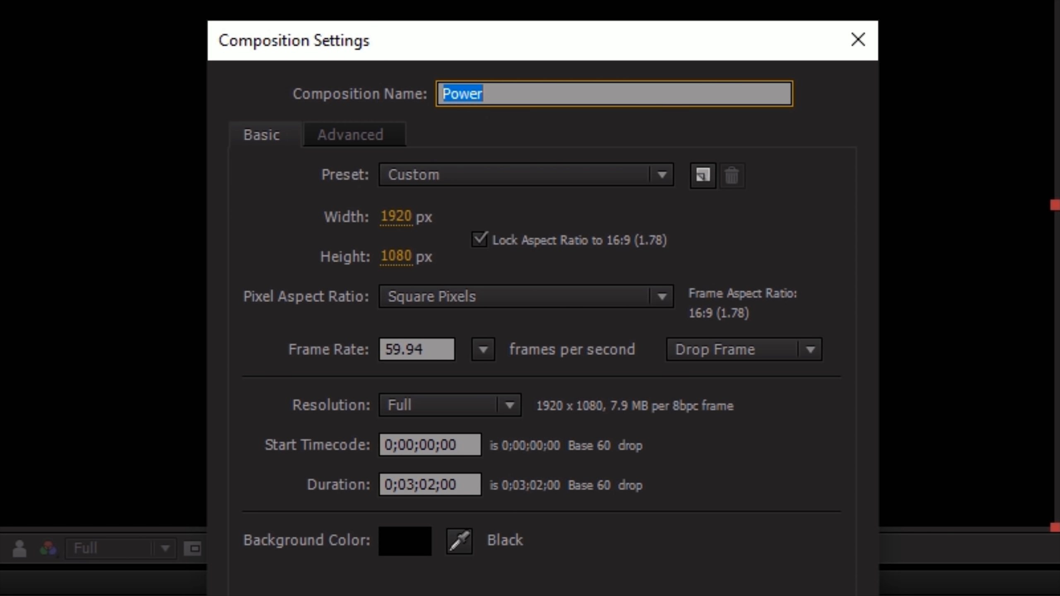
click(394, 216)
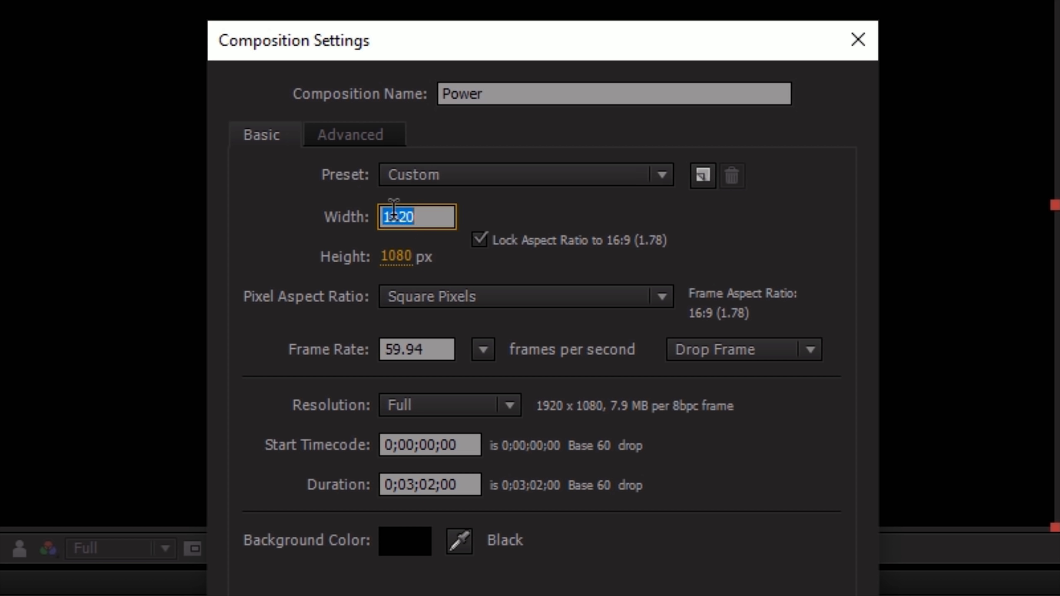
text(128)
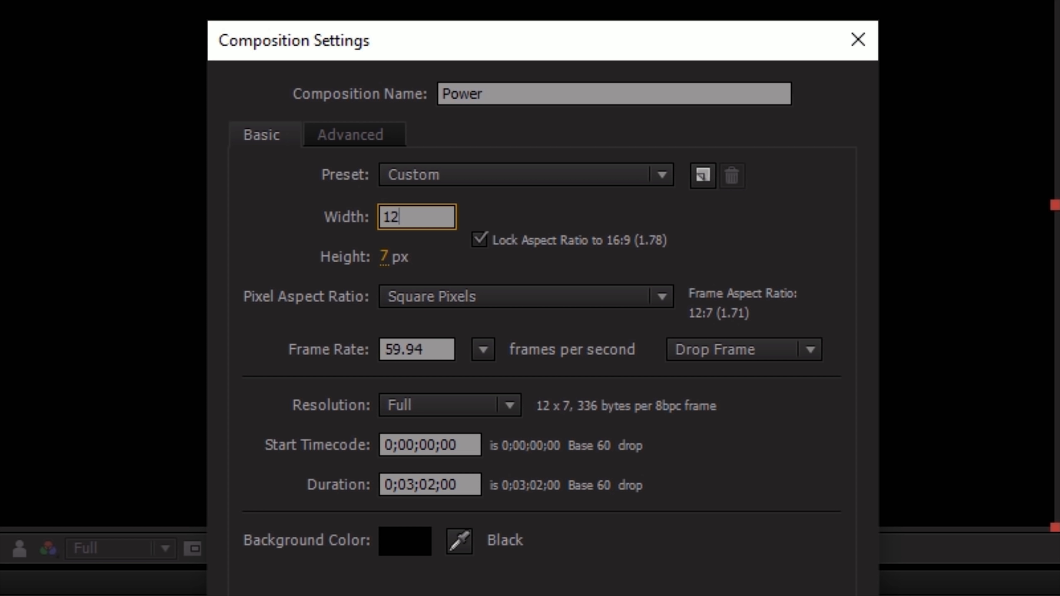
text(0)
key(ctrl+z)
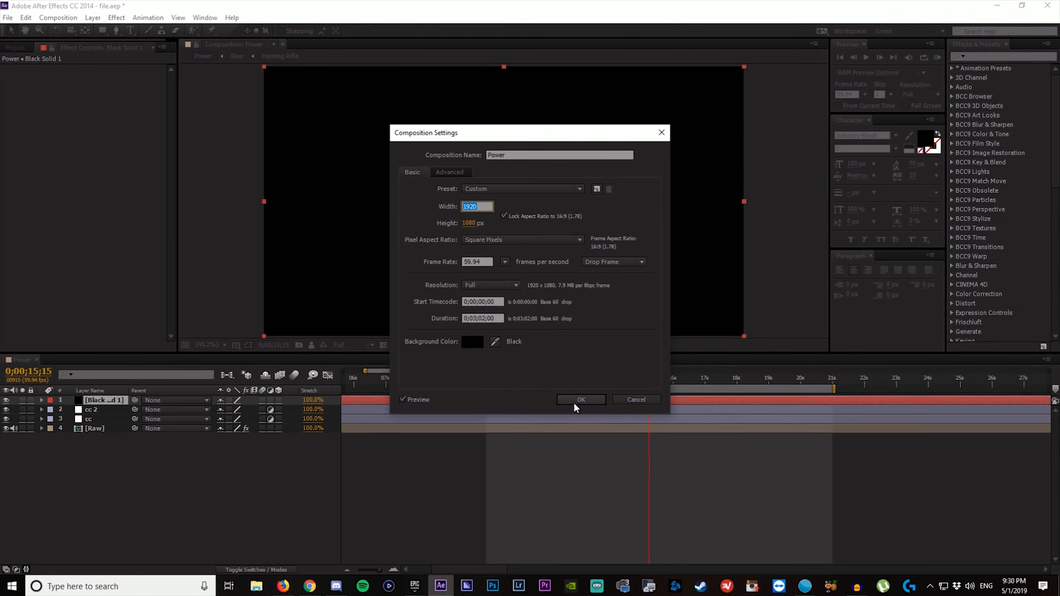
click(575, 402)
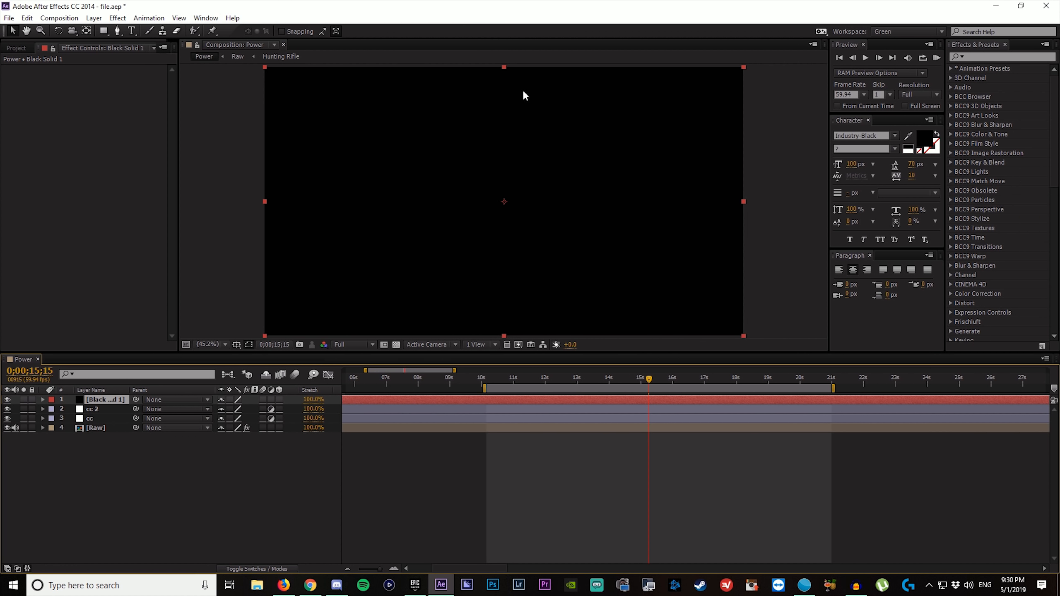
- Try shrinking the black solid from its corner in the preview, undo the resize, and deselect the layer
drag(744, 67, 682, 106)
key(ctrl+z)
click(121, 455)
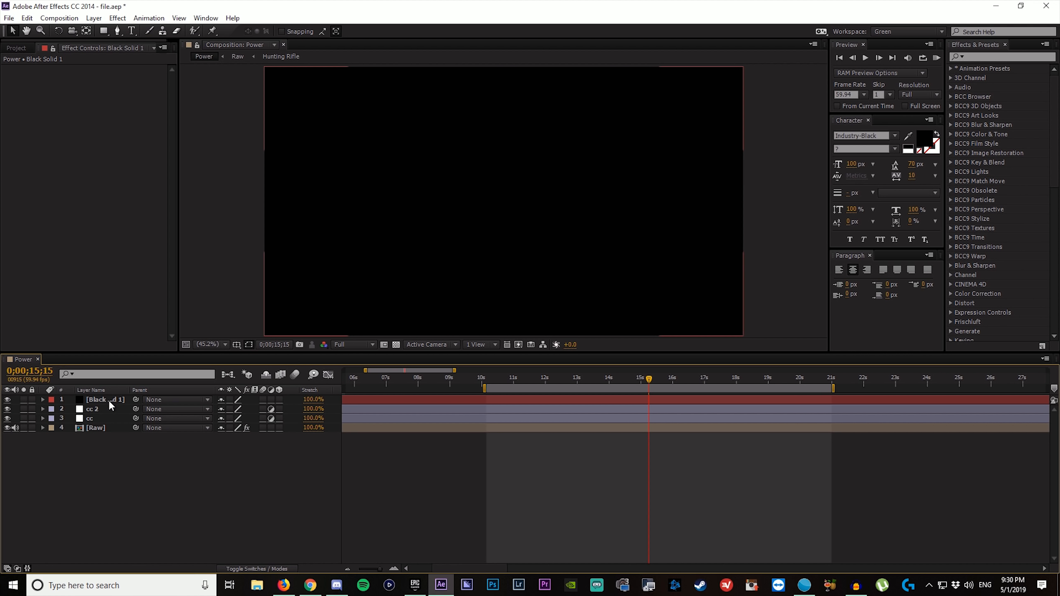
- Search the effects for CC Jaws and apply it to the black solid
click(976, 56)
text(cc jaws)
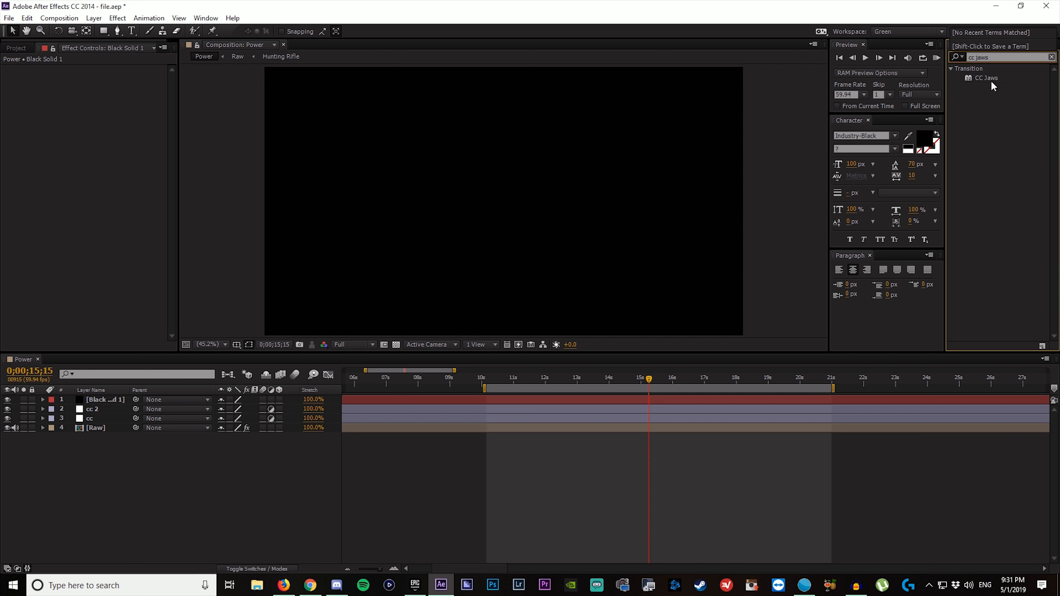
key(Return)
drag(991, 78, 566, 136)
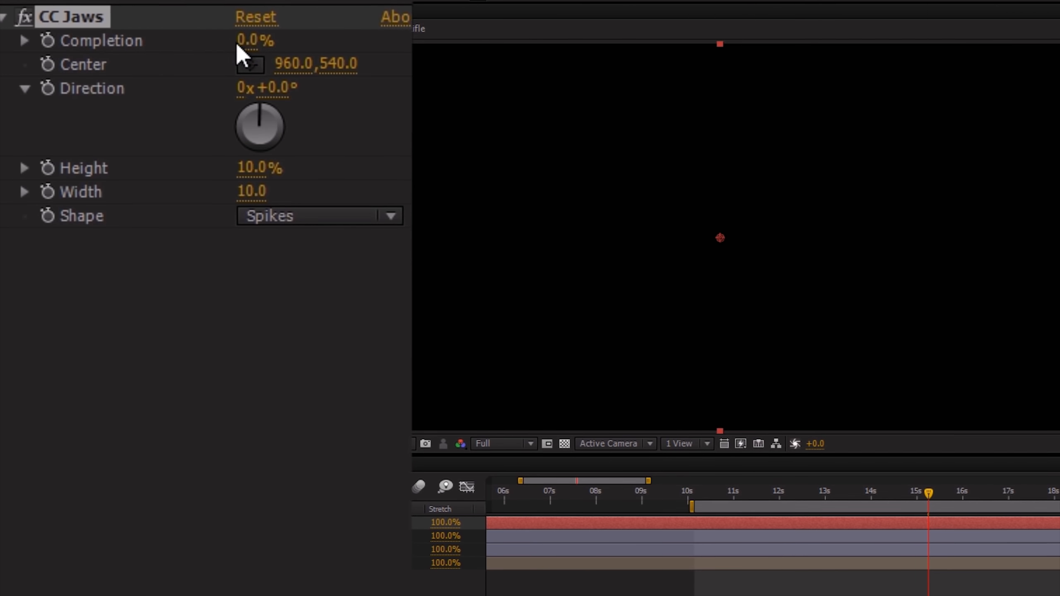
- Set the CC Jaws Completion to 79% and Height to 0% to form letterbox bars
drag(104, 79, 108, 78)
drag(263, 41, 303, 47)
drag(261, 167, 220, 167)
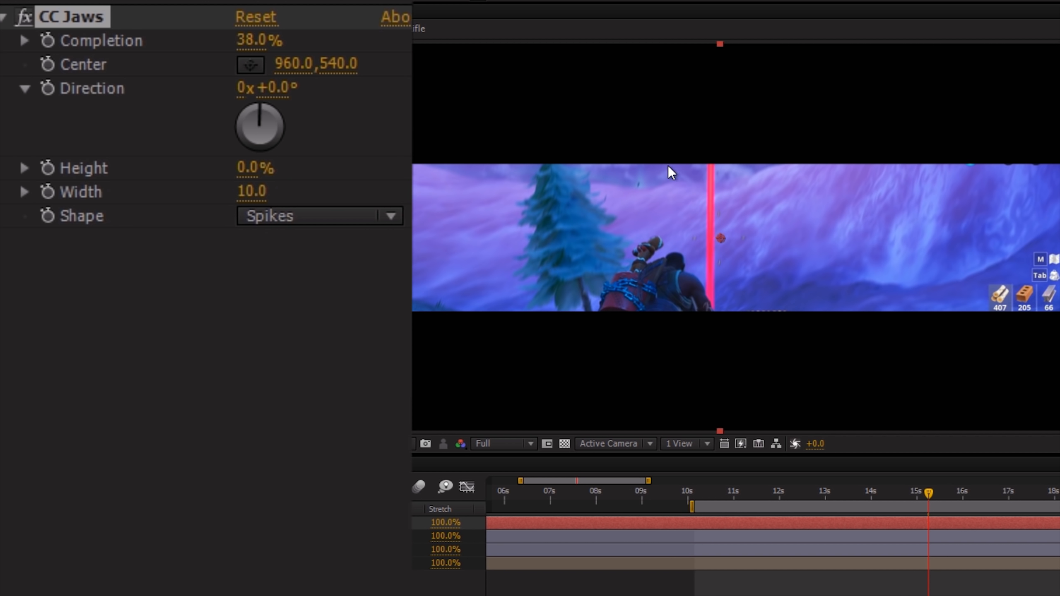
drag(247, 44, 297, 39)
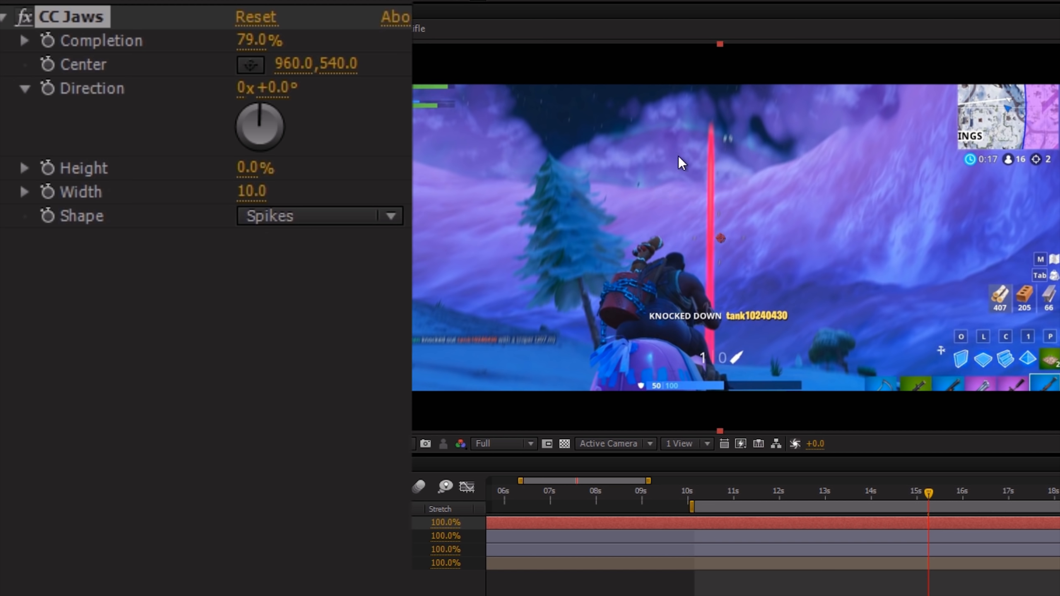
click(250, 41)
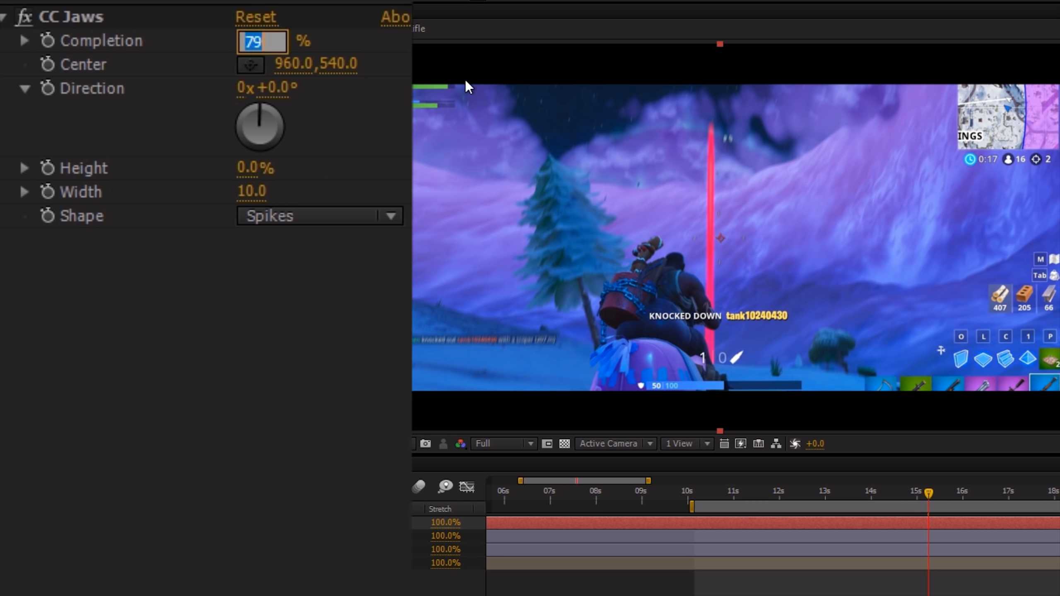
key(Return)
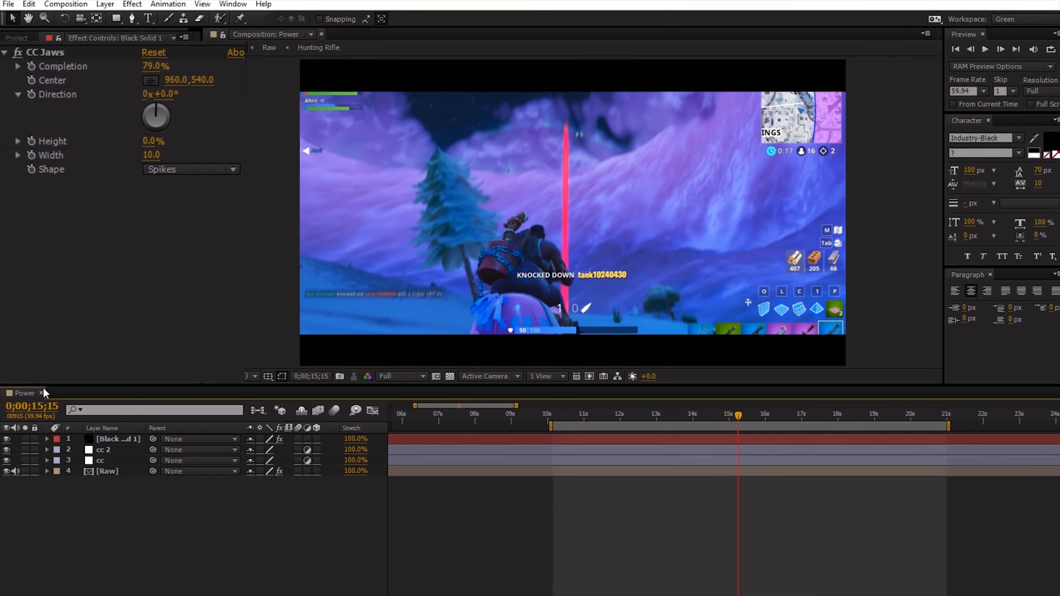
- Open the Raw composition, place the time indicator on the first clip's opening frame at 0;00;10;50, and return to the Power composition
click(83, 441)
double_click(88, 428)
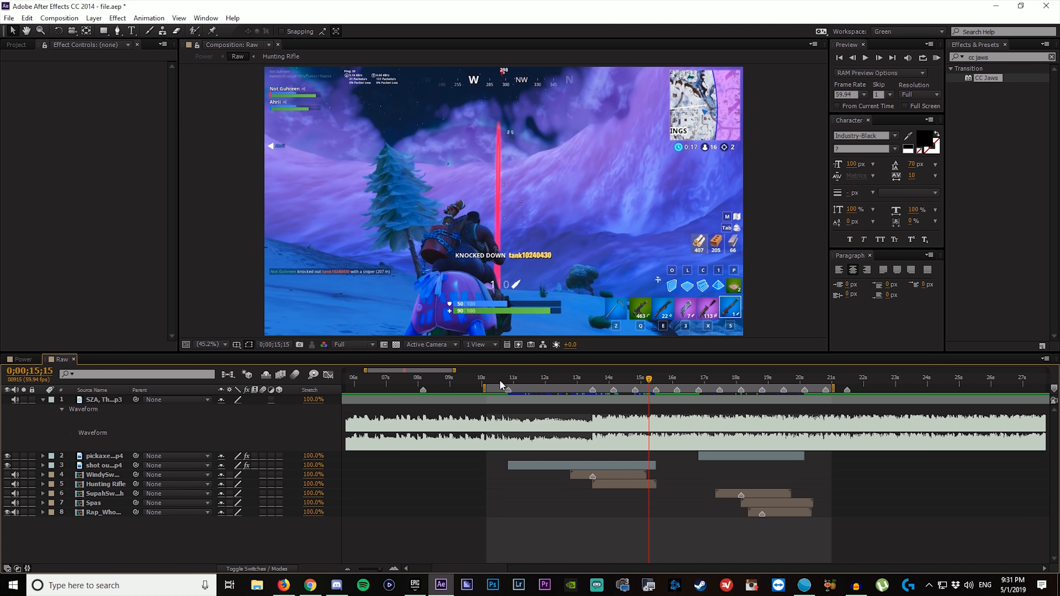
click(505, 376)
drag(505, 375, 508, 374)
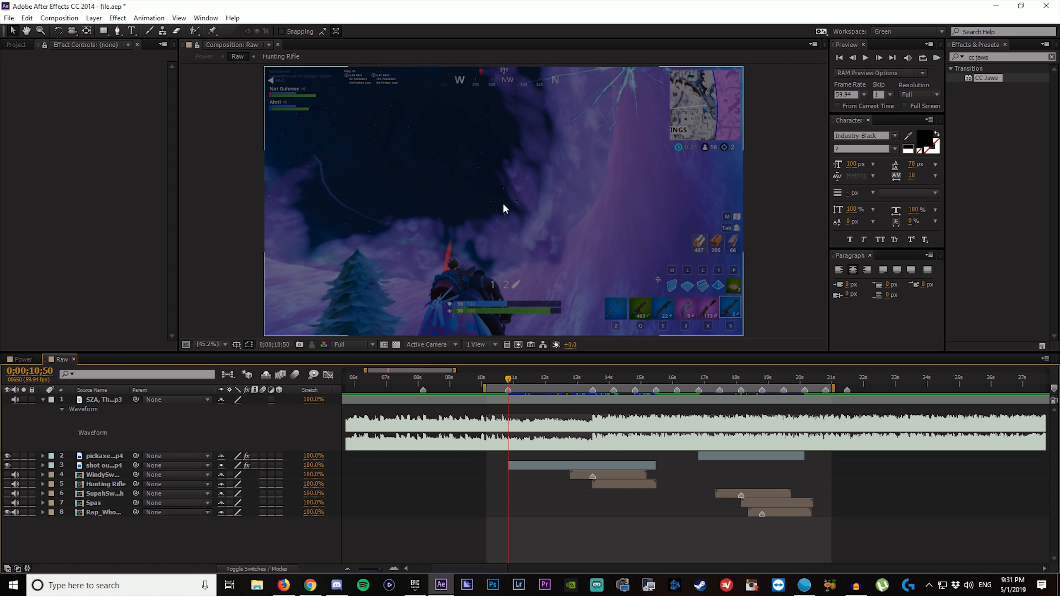
key(Page_Up)
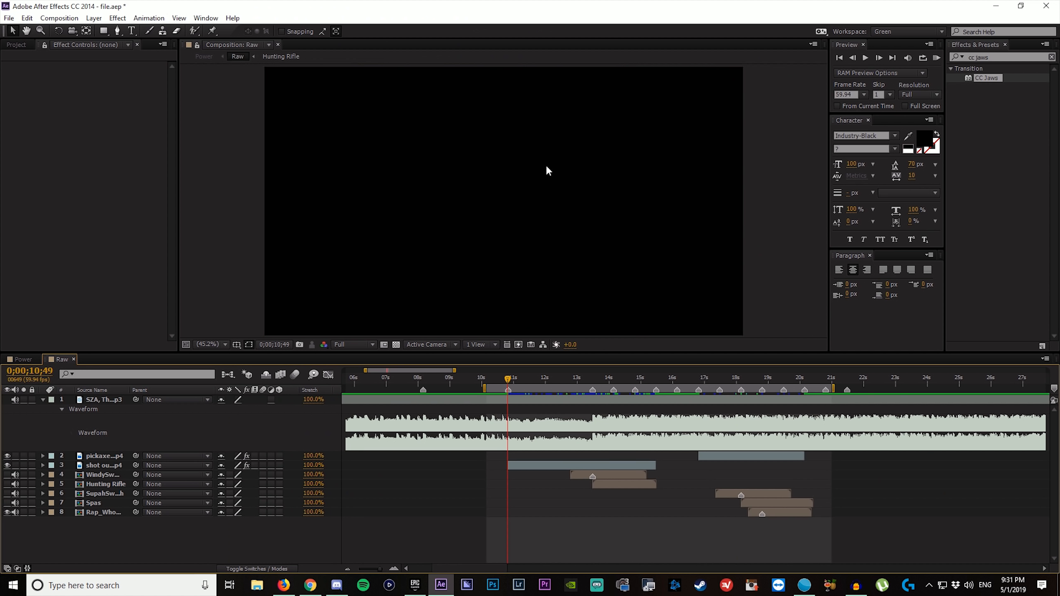
key(Page_Down)
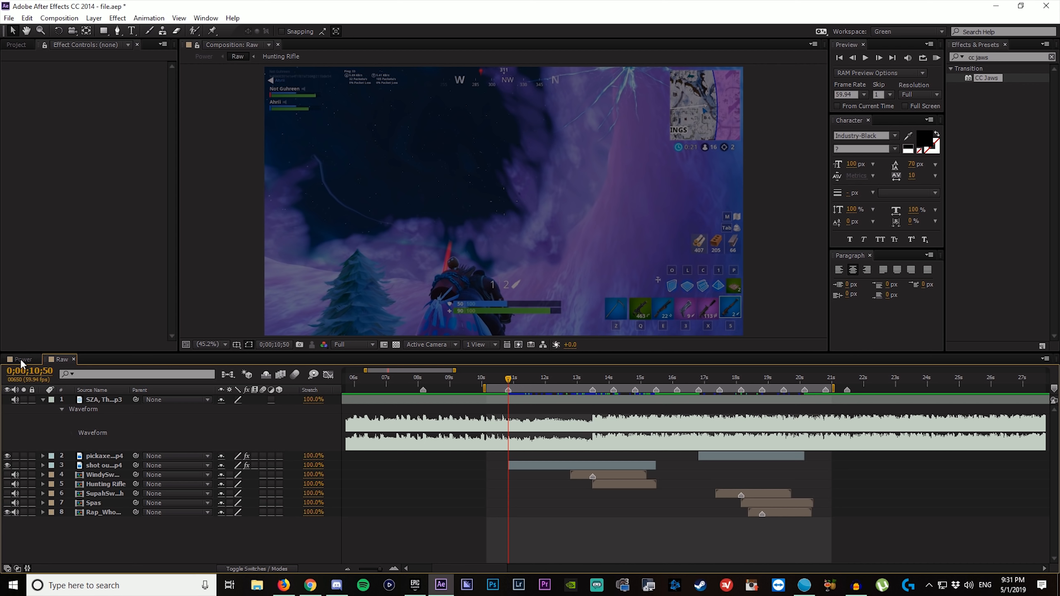
click(21, 360)
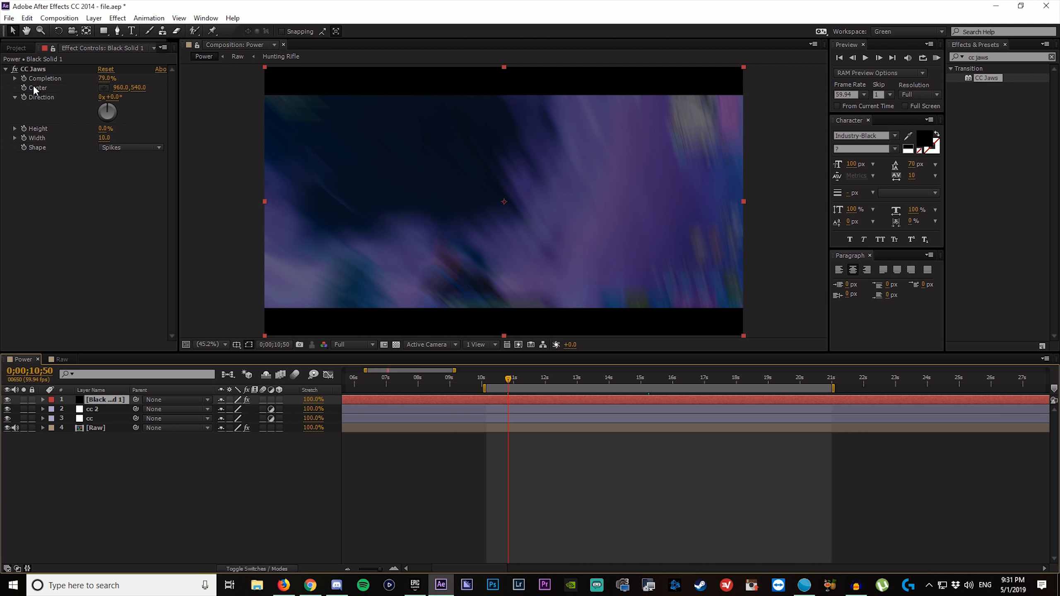
- Keyframe the black solid's CC Jaws Completion at 0;00;10;50 with a value of 100%
drag(104, 80, 193, 80)
drag(107, 79, 173, 76)
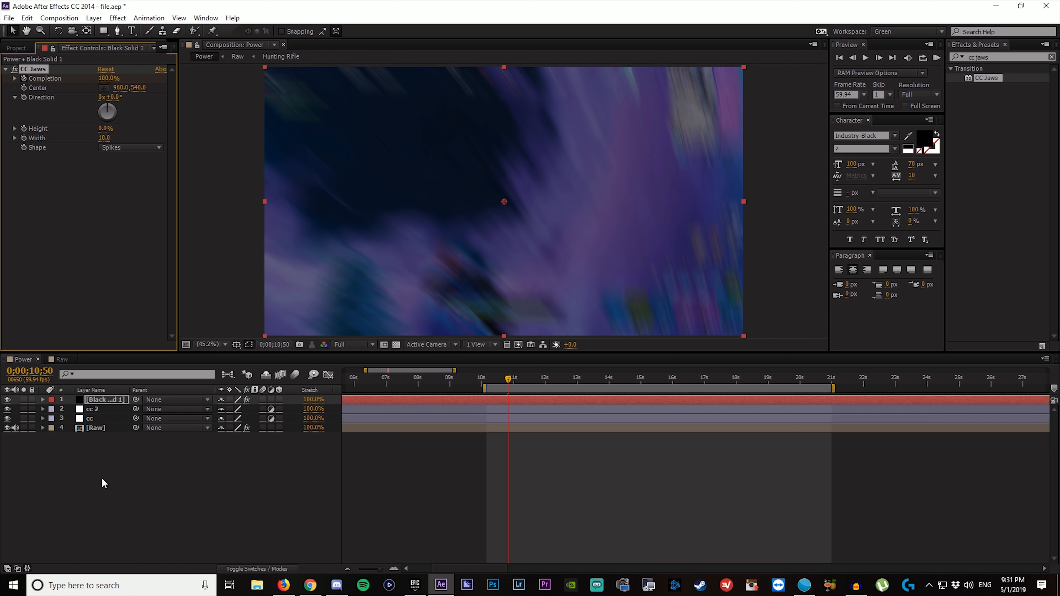
click(148, 510)
- Go back to 0;00;10;46, reveal the black solid's keyframes, and set the CC Jaws Completion to 76% there
key(Page_Up)
key(Page_Up)
key(Page_Up)
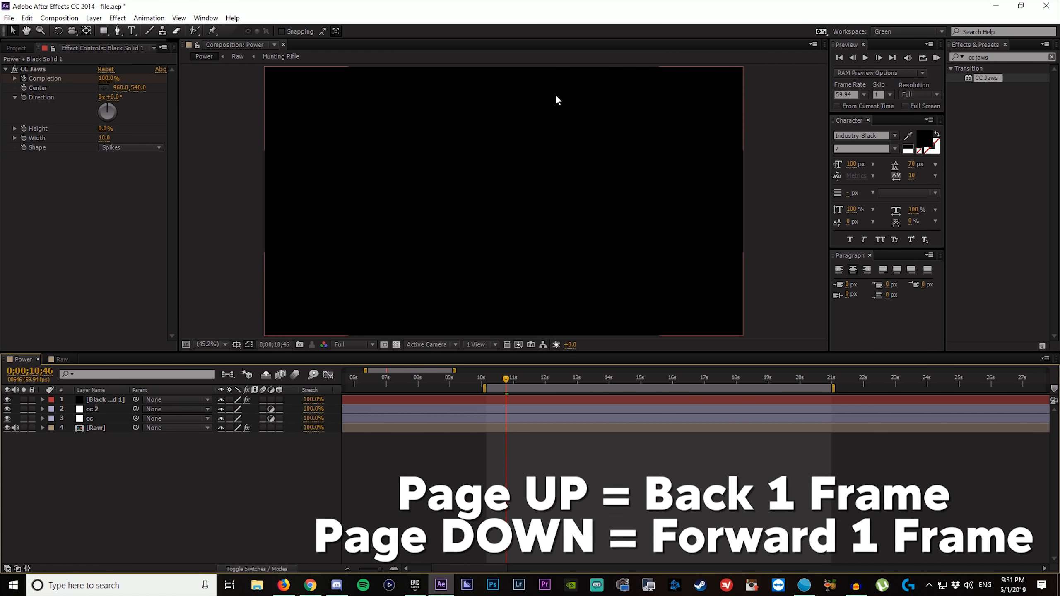
click(519, 401)
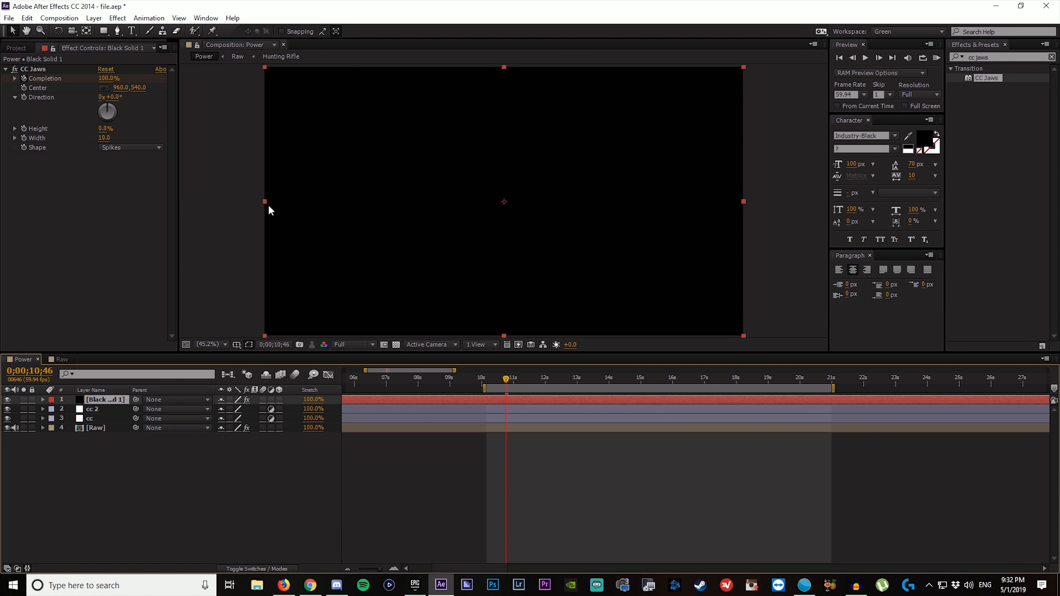
key(u)
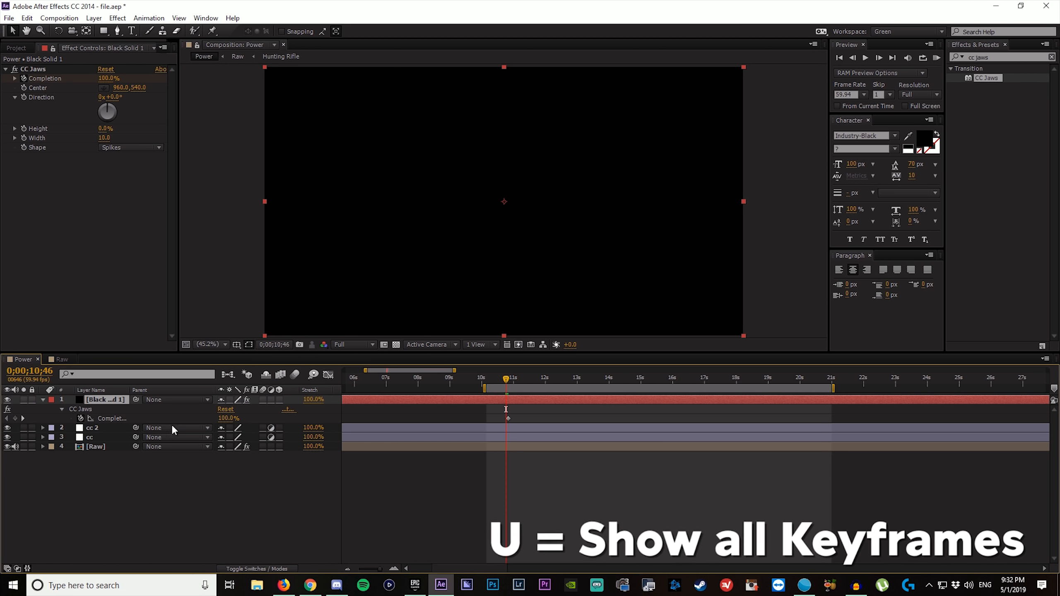
click(225, 418)
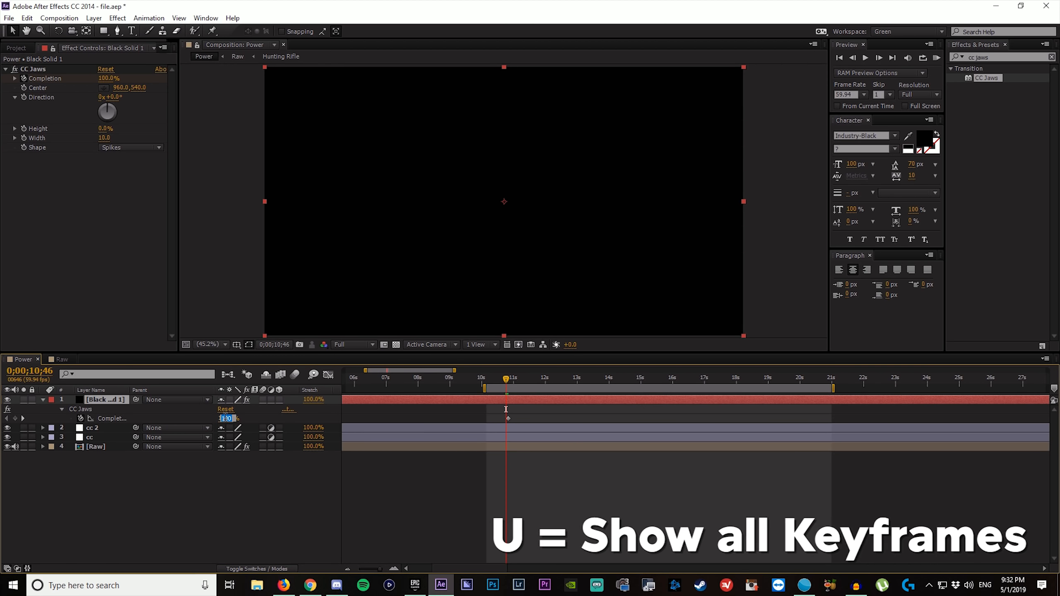
text(76)
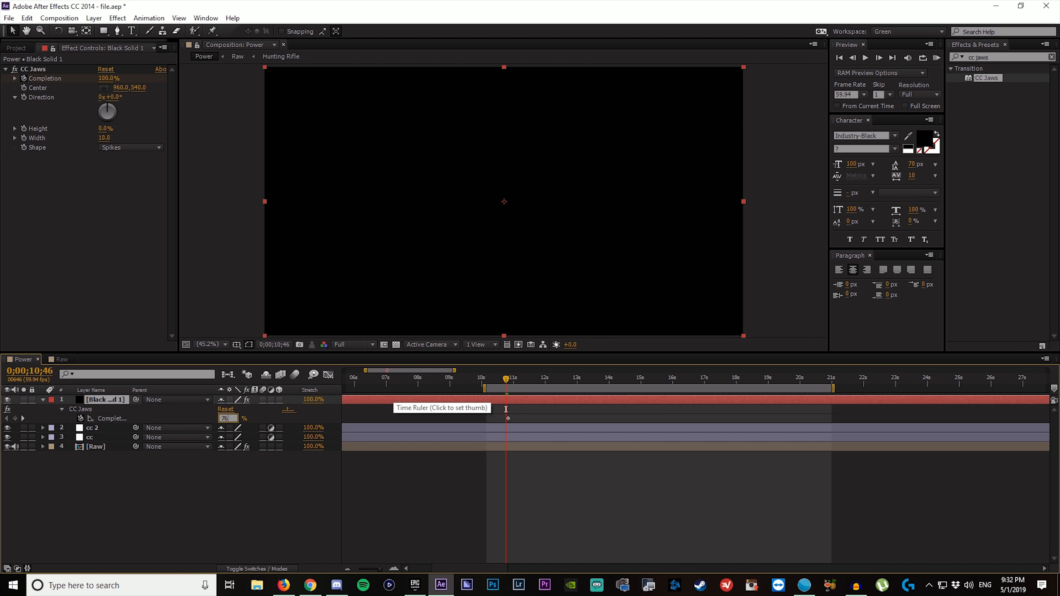
key(Return)
- Move the 76% Completion keyframe out to 0;00;12;35, preview the wider spacing, and return the keyframe to 0;00;10;46
click(564, 378)
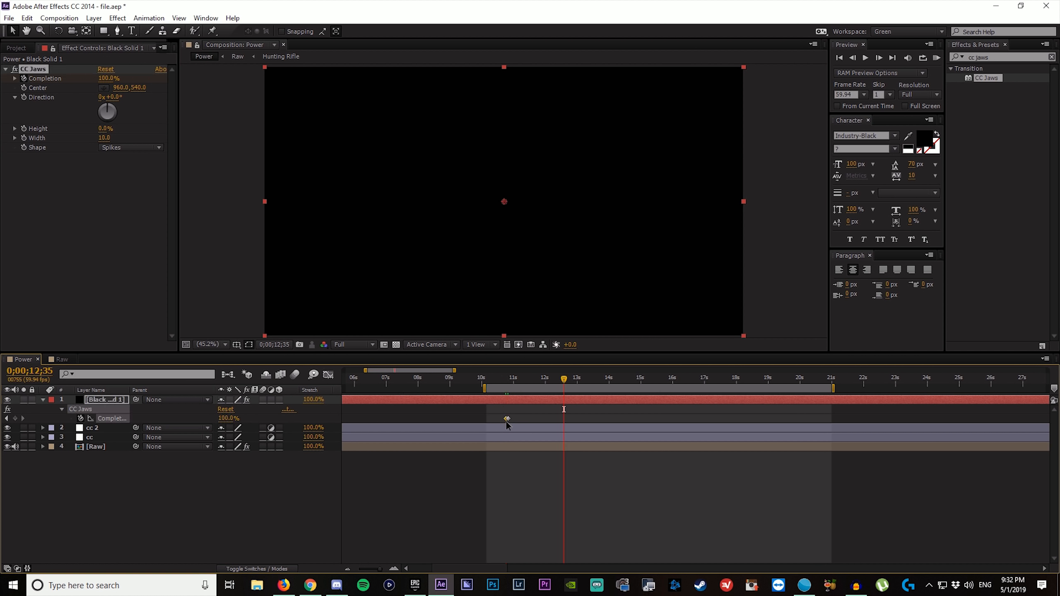
drag(506, 419, 563, 421)
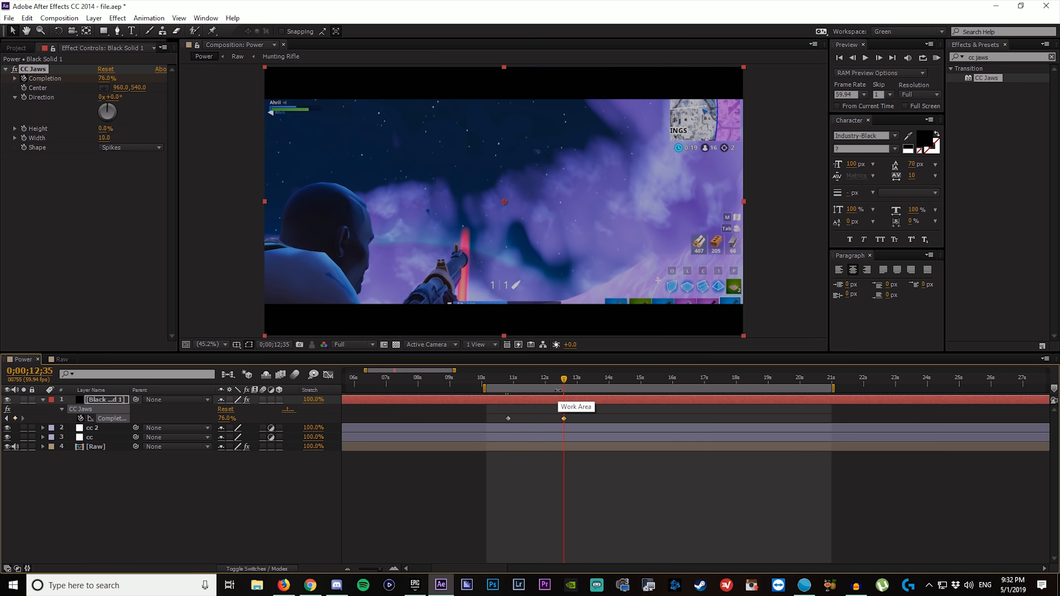
click(508, 379)
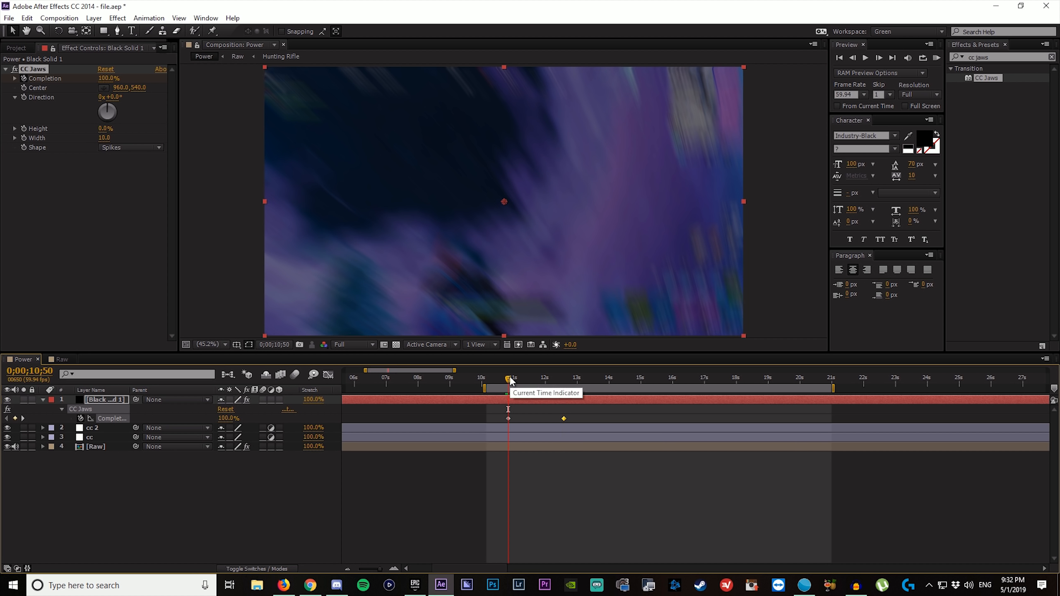
drag(510, 381, 506, 380)
drag(521, 419, 507, 418)
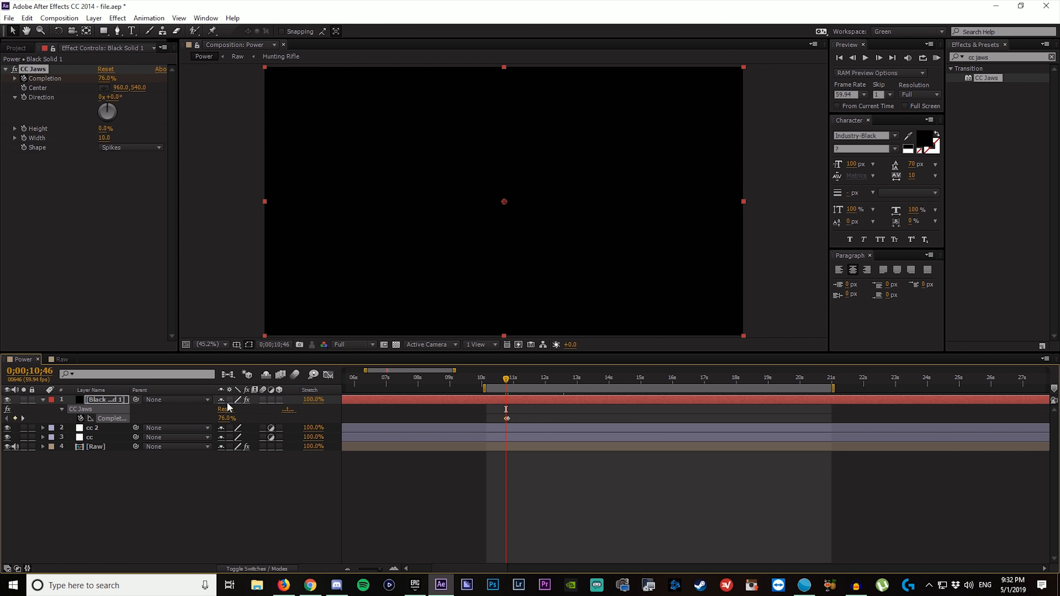
- Inspect the letterbox bars over the transparency grid at 0;00;10;46 and 0;00;13;23, collapse the black solid's properties, and turn the grid off
click(397, 345)
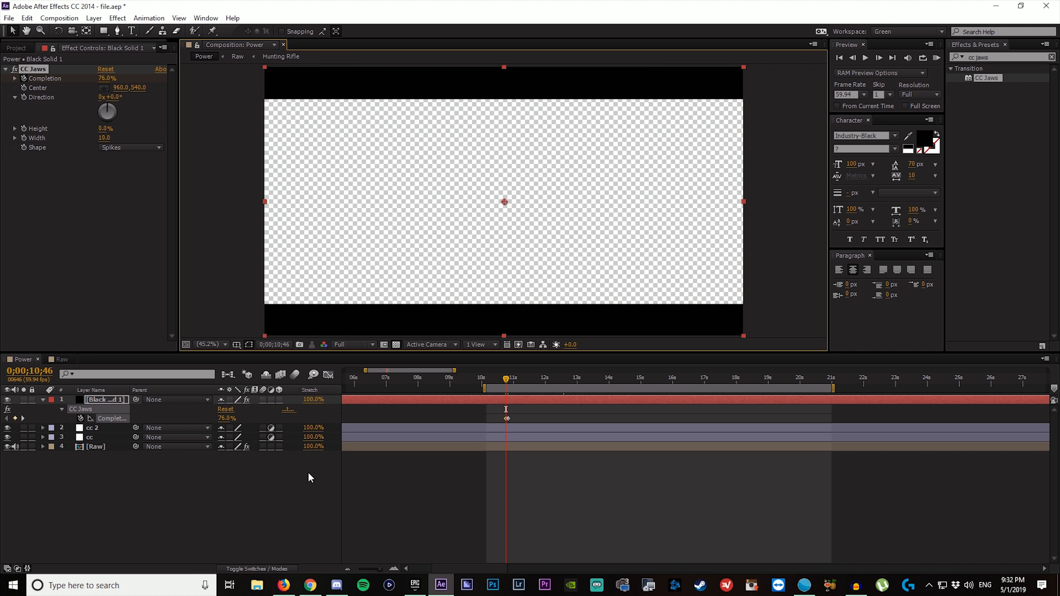
click(43, 399)
click(257, 505)
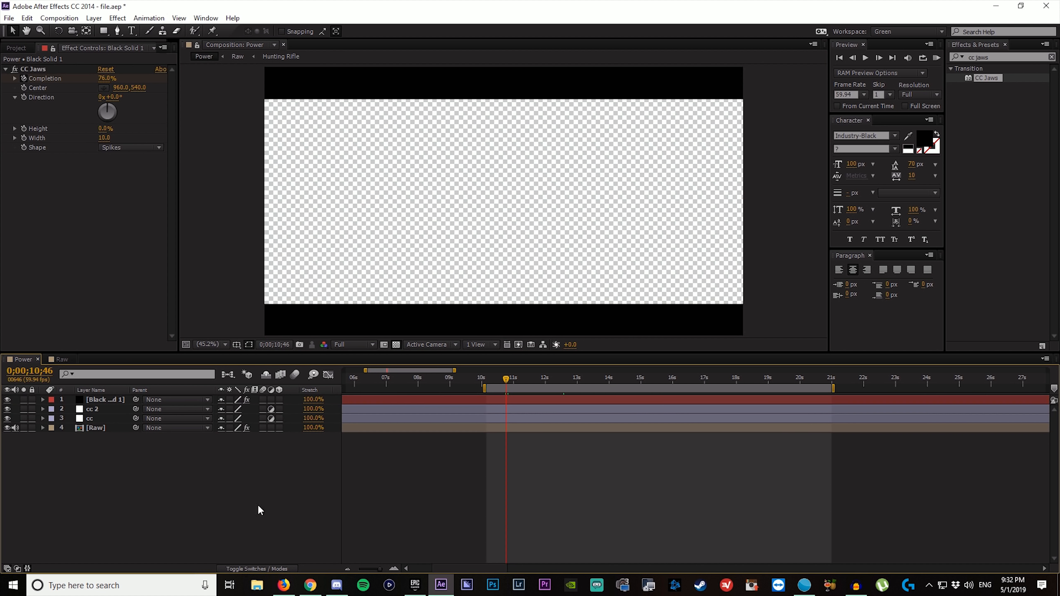
drag(512, 379, 589, 380)
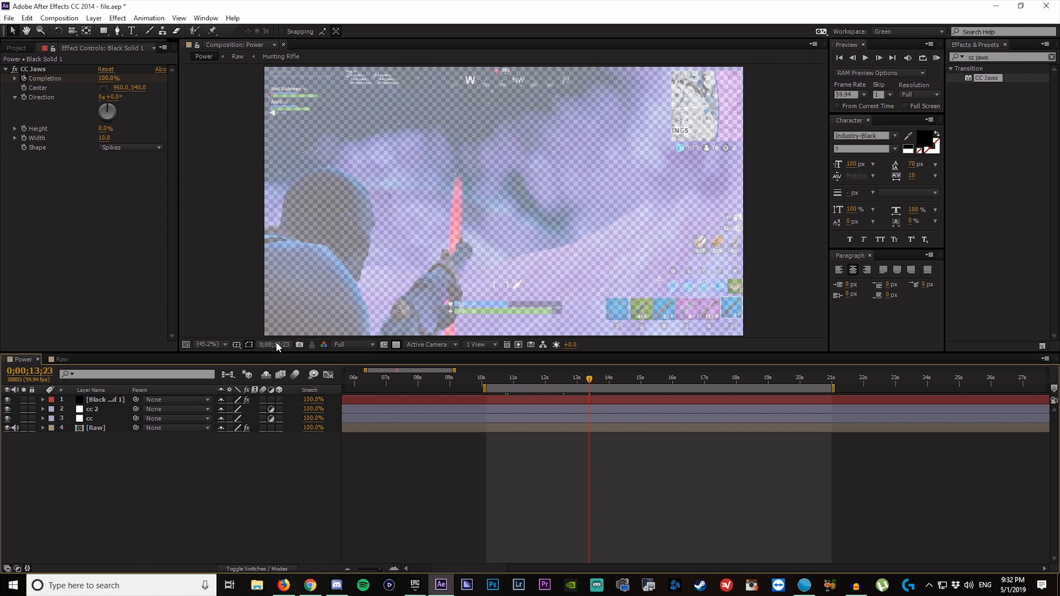
click(396, 344)
click(228, 449)
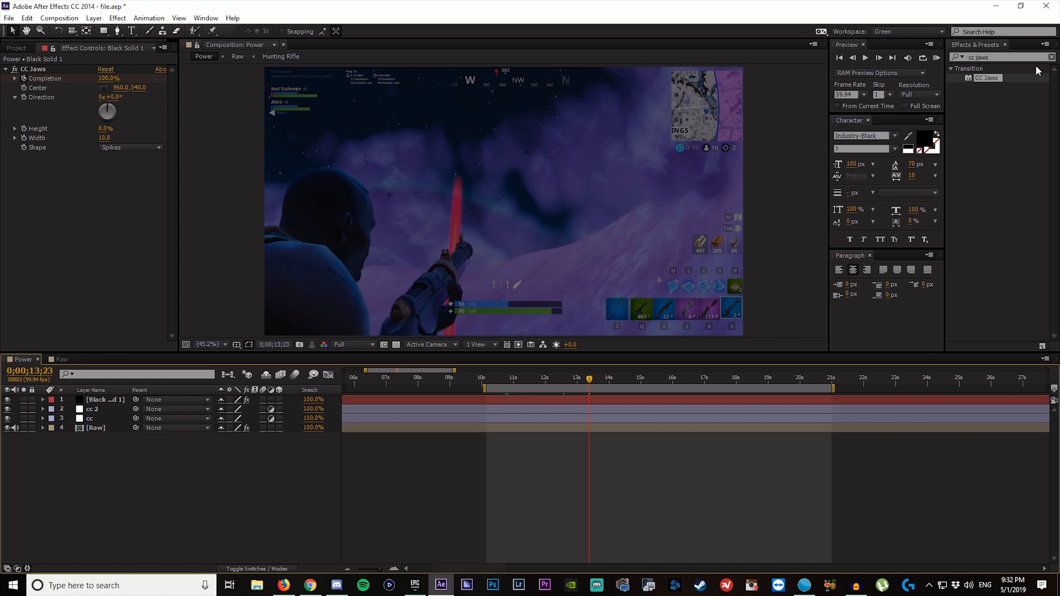
- Search the effects for Sharpen and apply it to the cc adjustment layer
click(1052, 57)
click(989, 58)
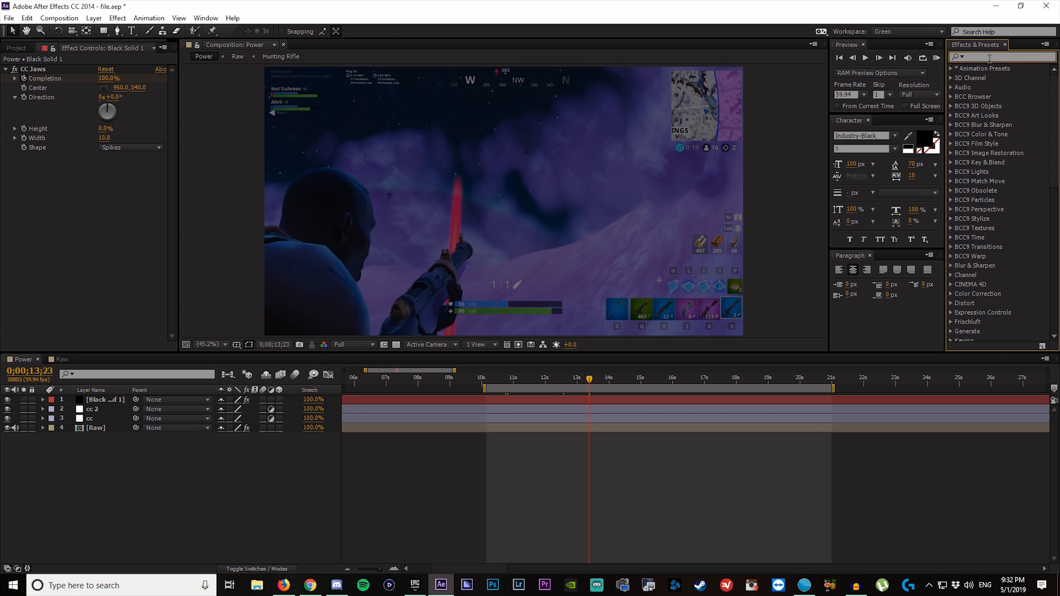
click(614, 417)
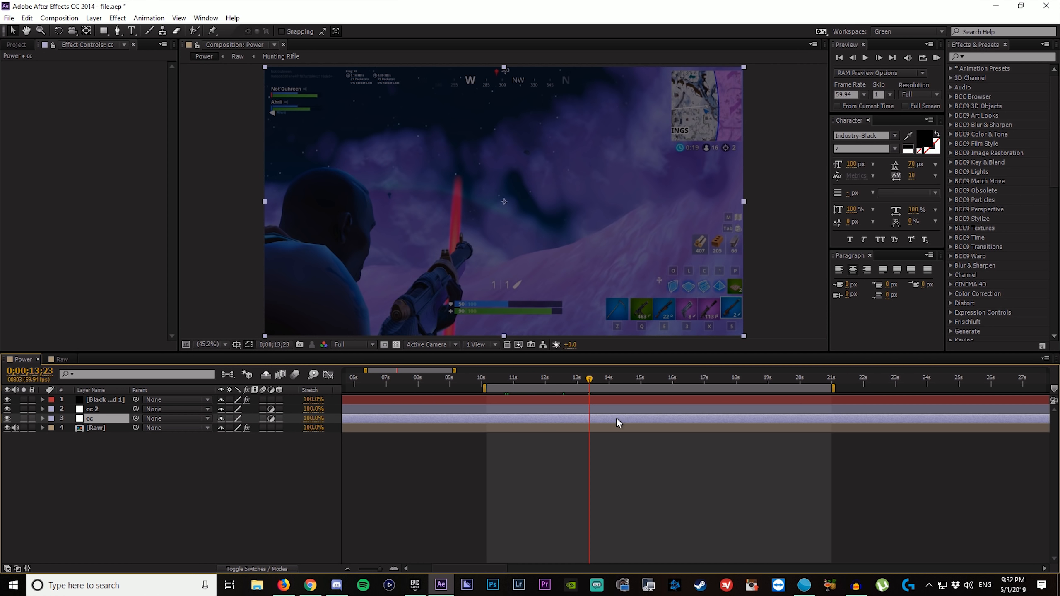
click(986, 56)
text(sharpen)
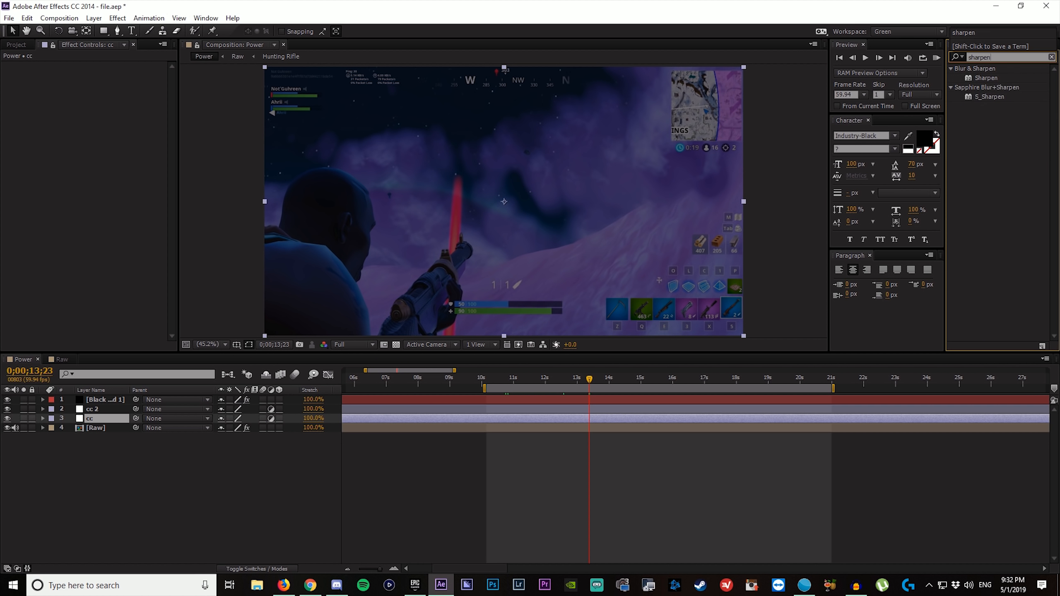
drag(994, 78, 94, 418)
- Set the Sharpen Amount to 20 and compare the frame at 0;00;19;24 with the effect off and on
click(100, 75)
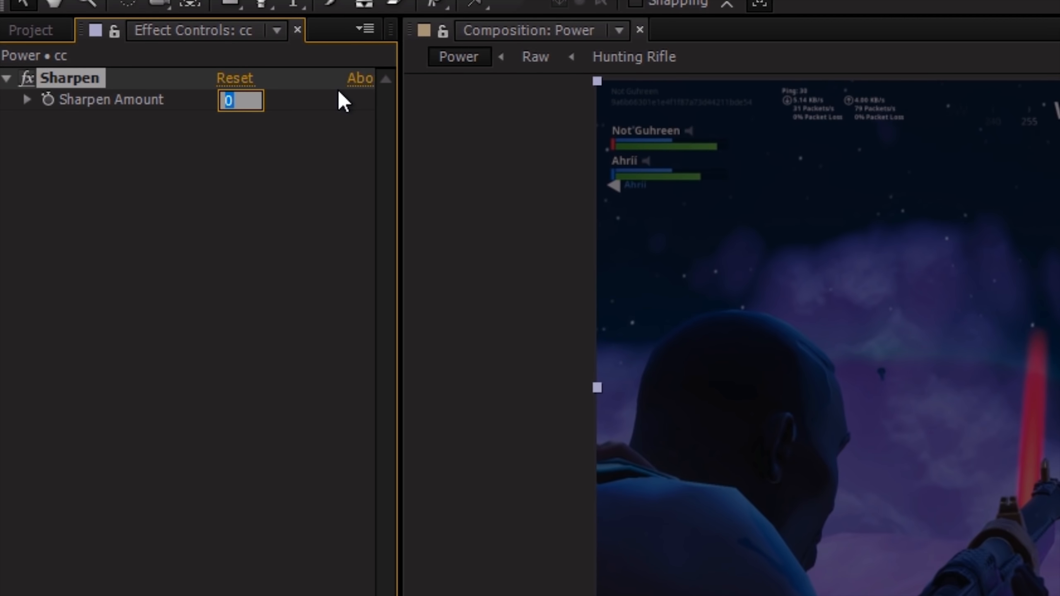
text(20)
key(Return)
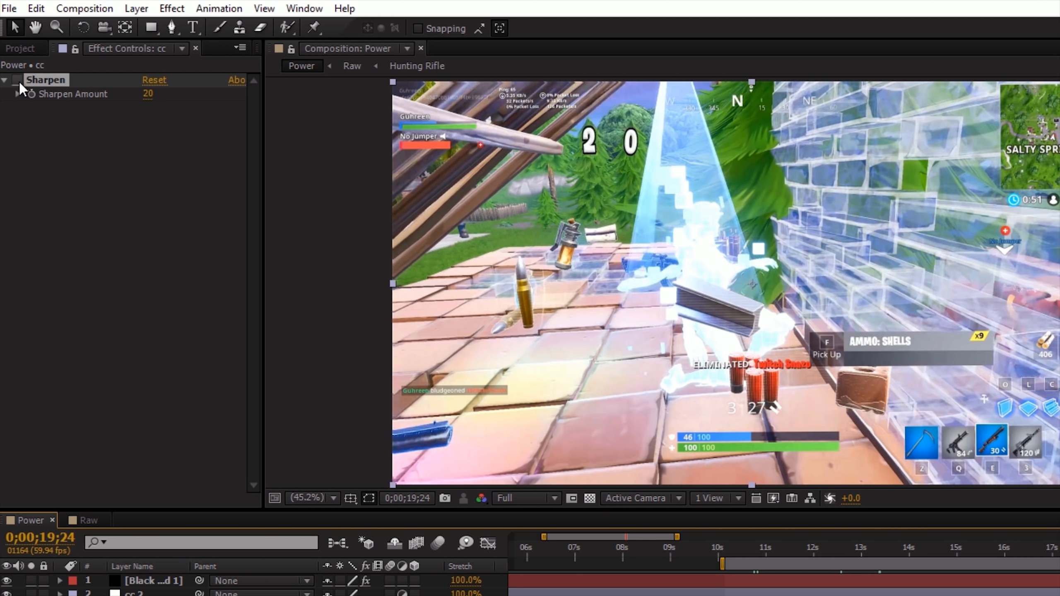
click(18, 80)
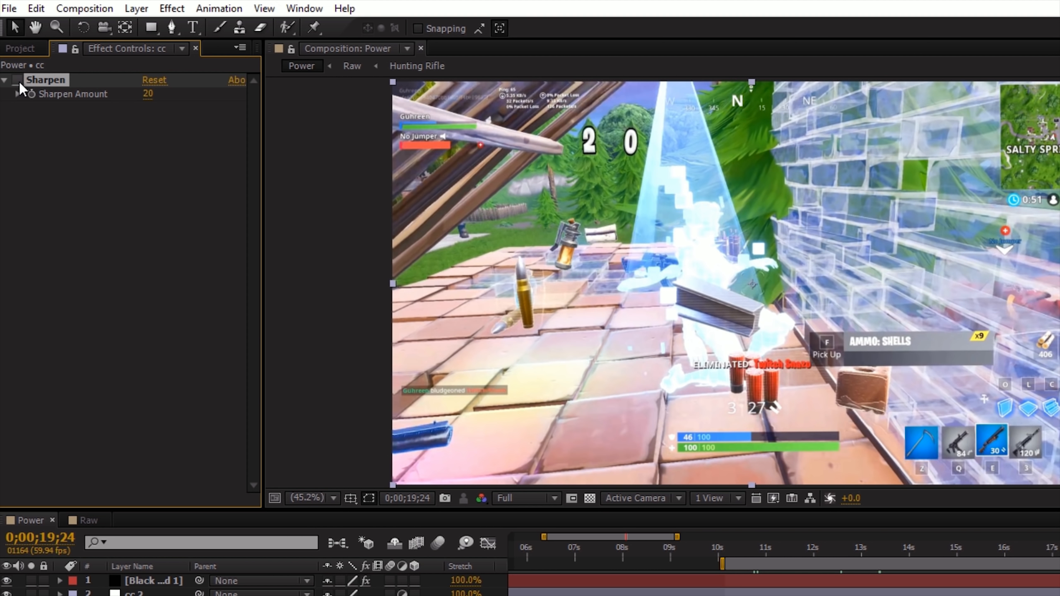
click(17, 80)
- Search the effects for Curves and apply the Color Correction version to the cc layer
click(1006, 57)
text(curves)
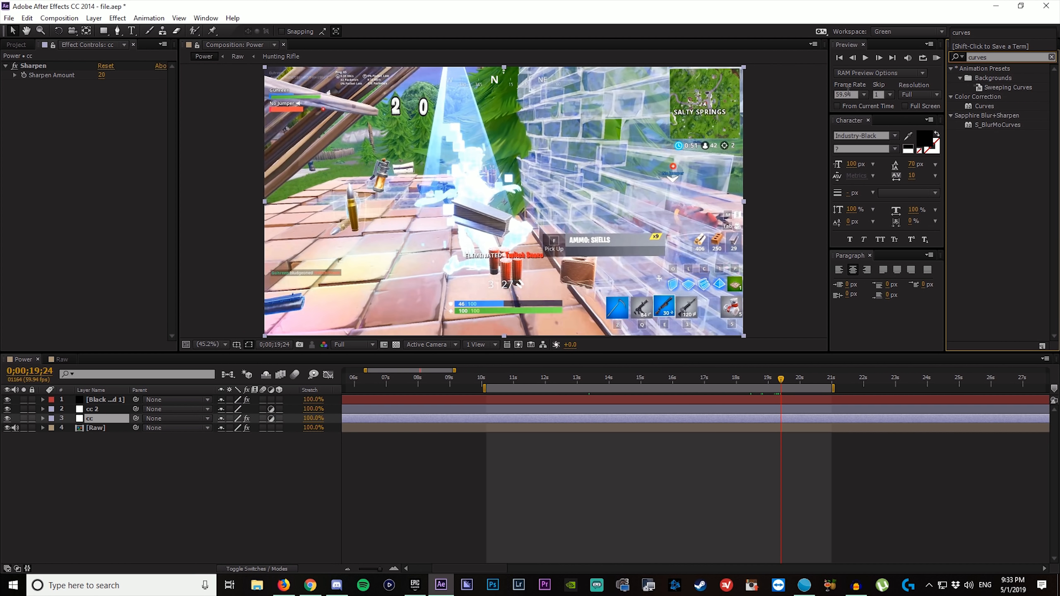
click(984, 105)
drag(919, 95, 96, 419)
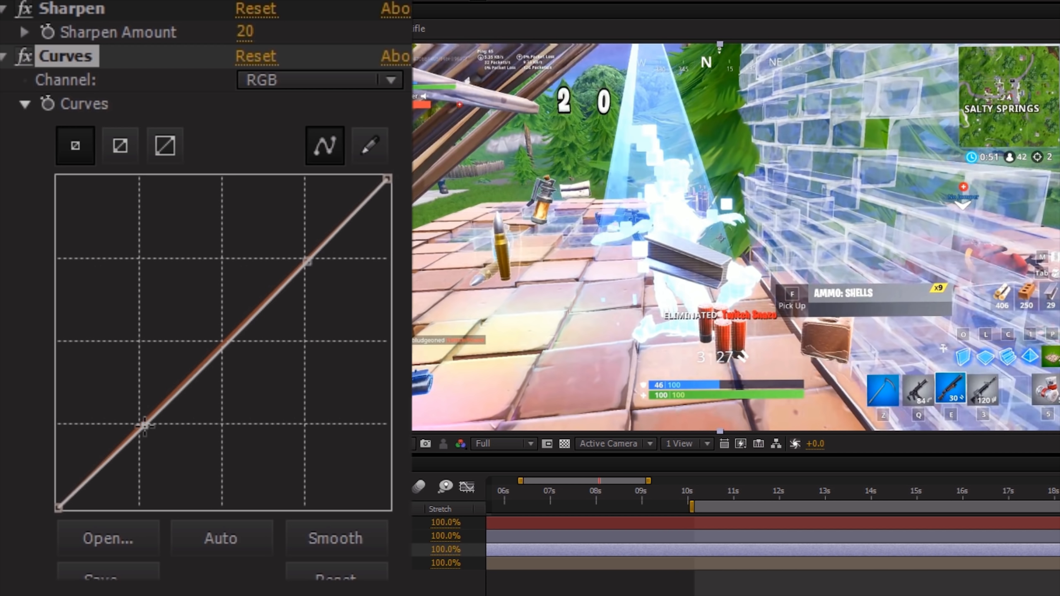
- Shape the RGB curve into a slight S by lowering the shadows and raising the highlights, and compare with Curves off and on
drag(142, 426, 148, 431)
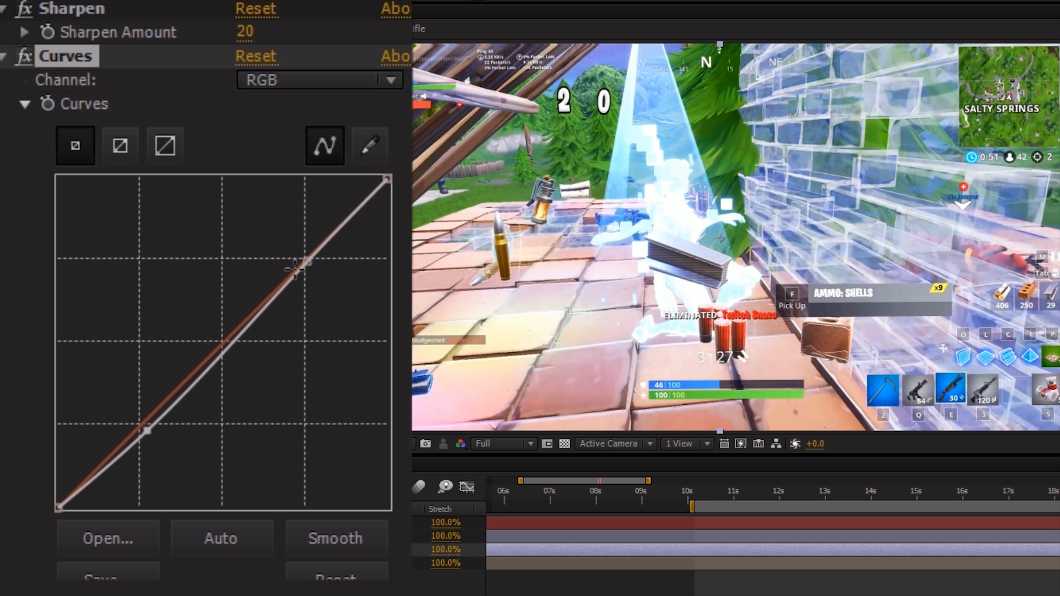
drag(307, 260, 295, 254)
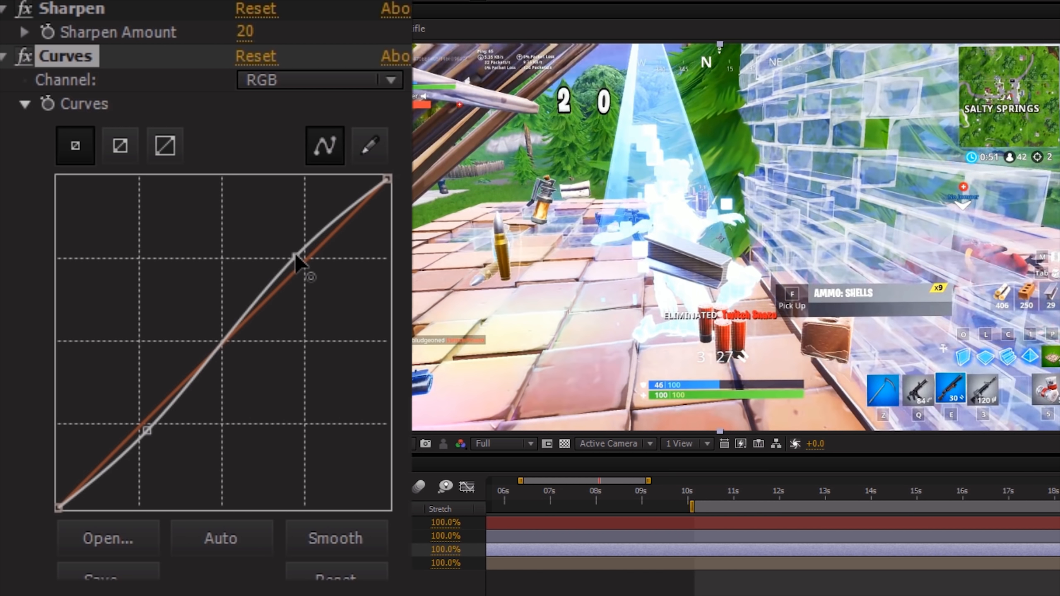
click(24, 57)
click(24, 57)
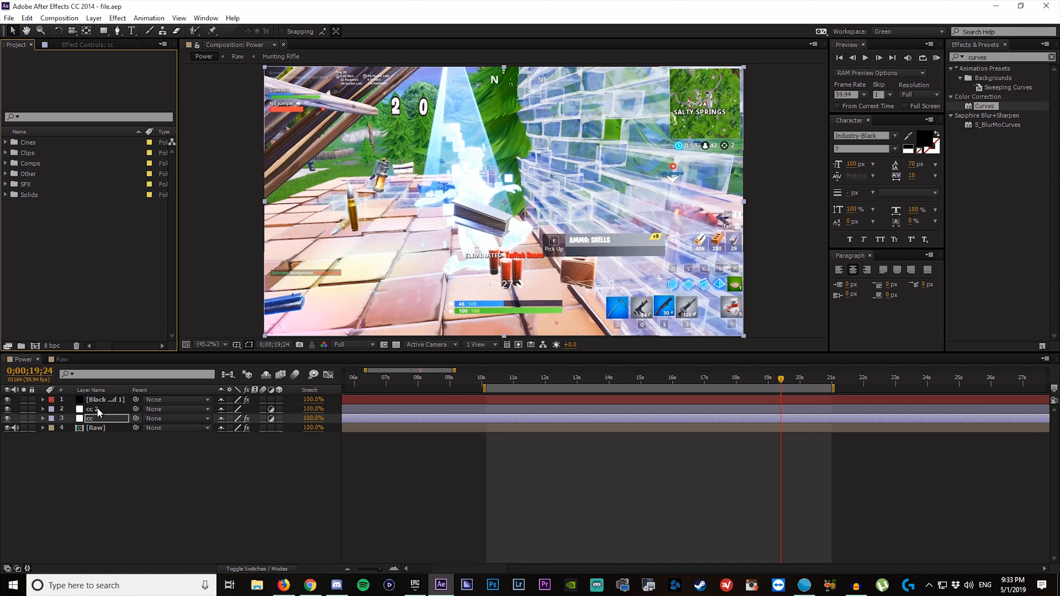
- Apply the Numb preset from the #CCs animation presets to the cc 2 layer
click(96, 407)
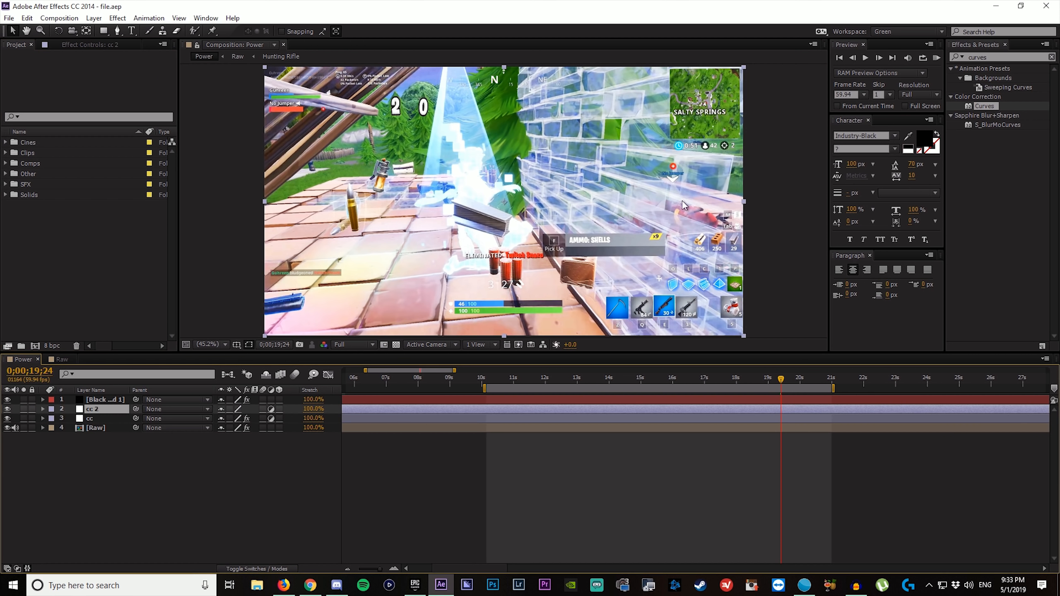
click(963, 58)
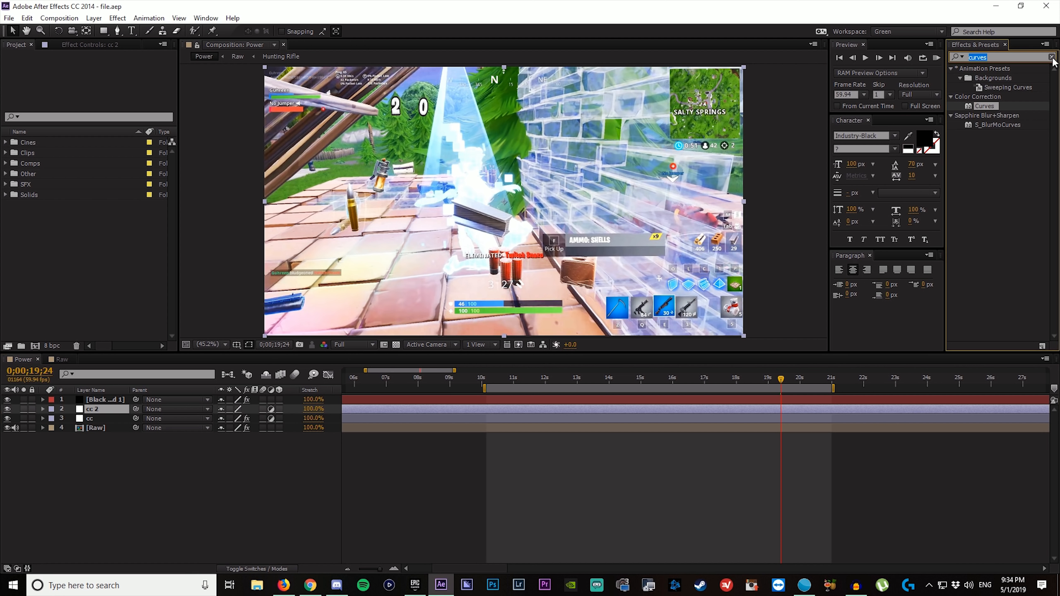
click(1052, 57)
click(951, 68)
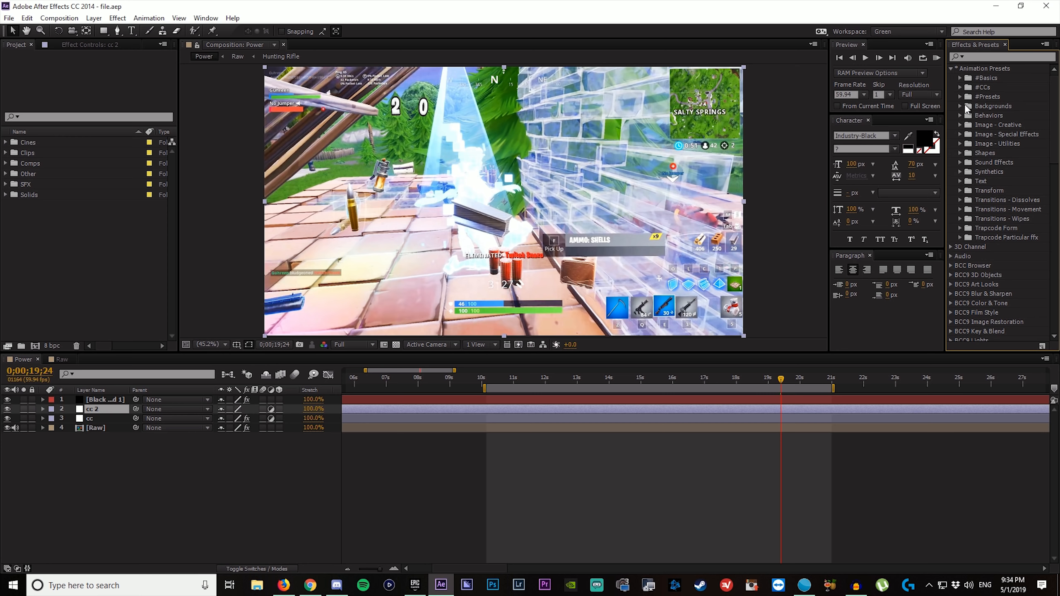
click(961, 87)
click(993, 124)
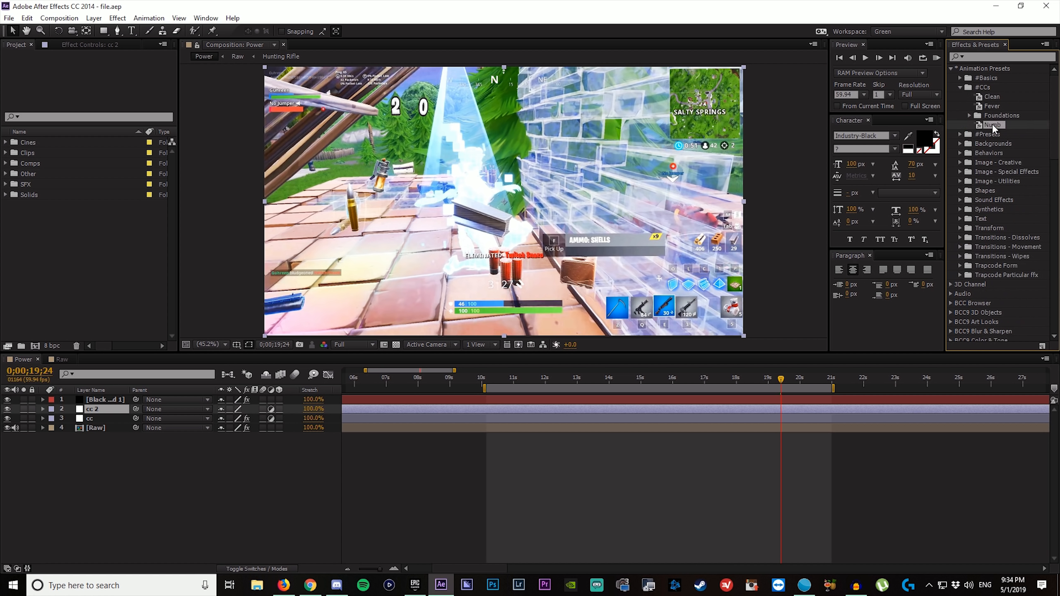
drag(996, 126, 795, 411)
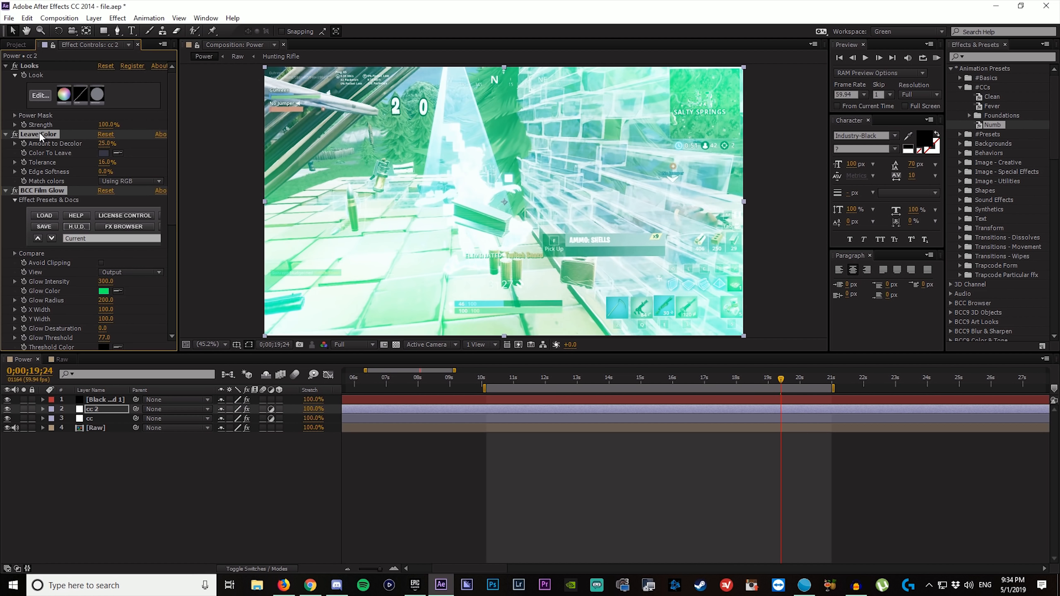
- Delete the Leave Color and BCC Film Glow effects from the cc 2 layer
click(37, 133)
ctrl+click(32, 189)
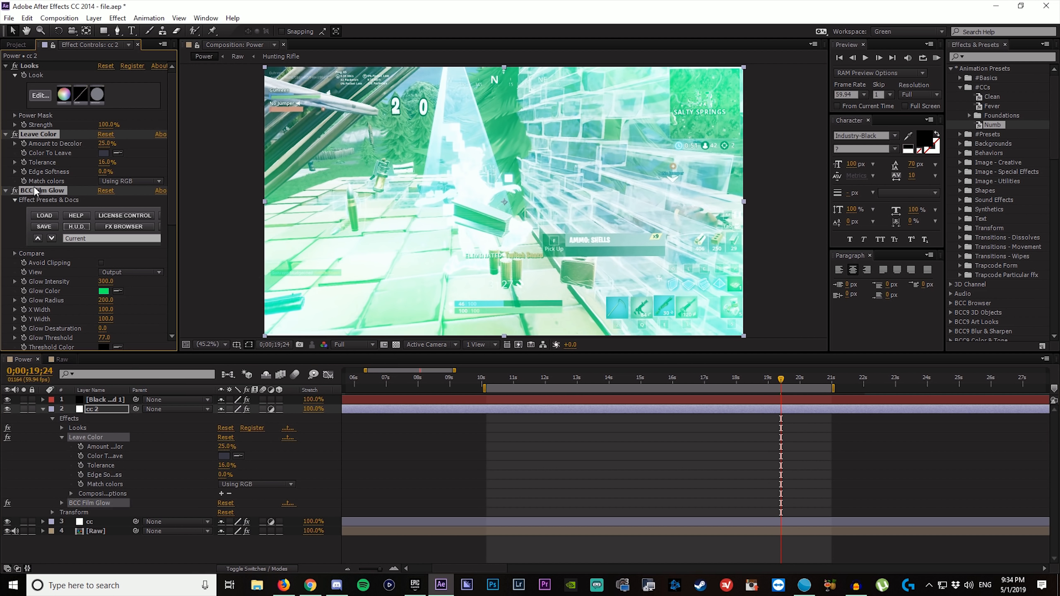
key(Delete)
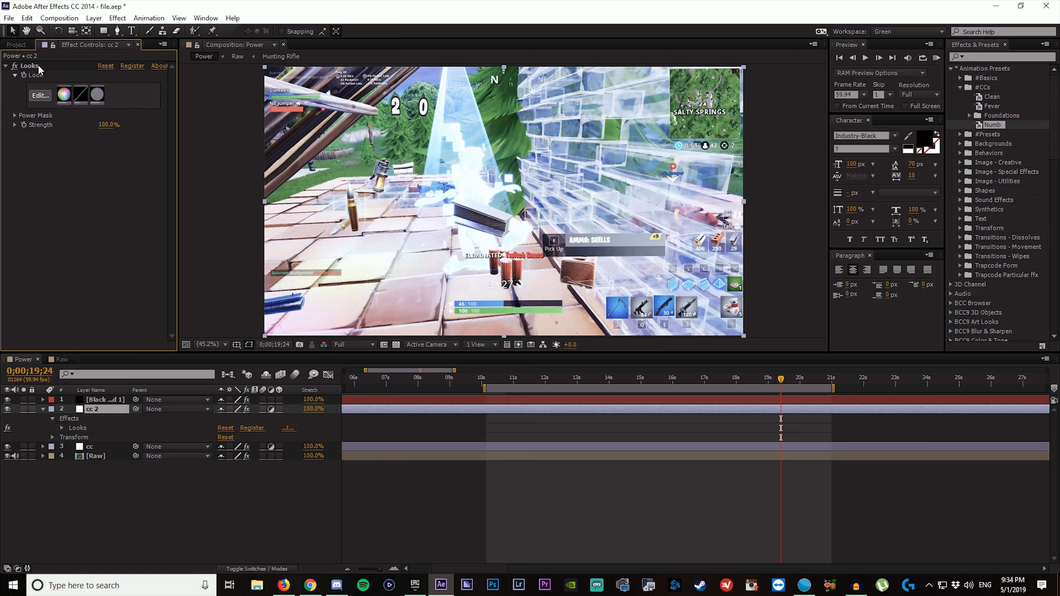
- Review the settings of every tool in the cc 2 Looks chain: both Saturation tools, Curves, Warm/Cool and Colorista 3-Way
click(41, 95)
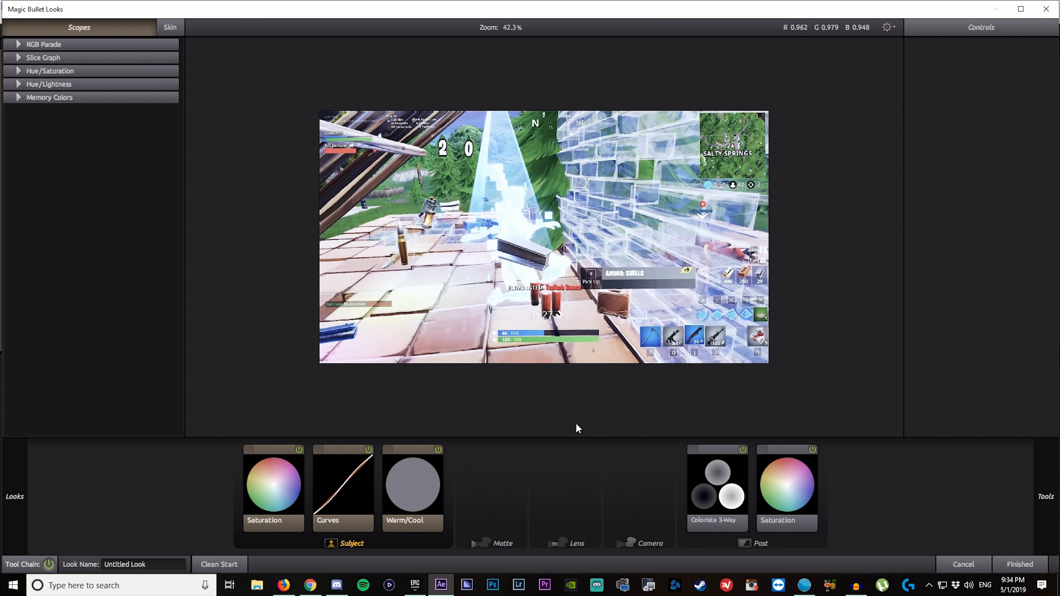
click(295, 491)
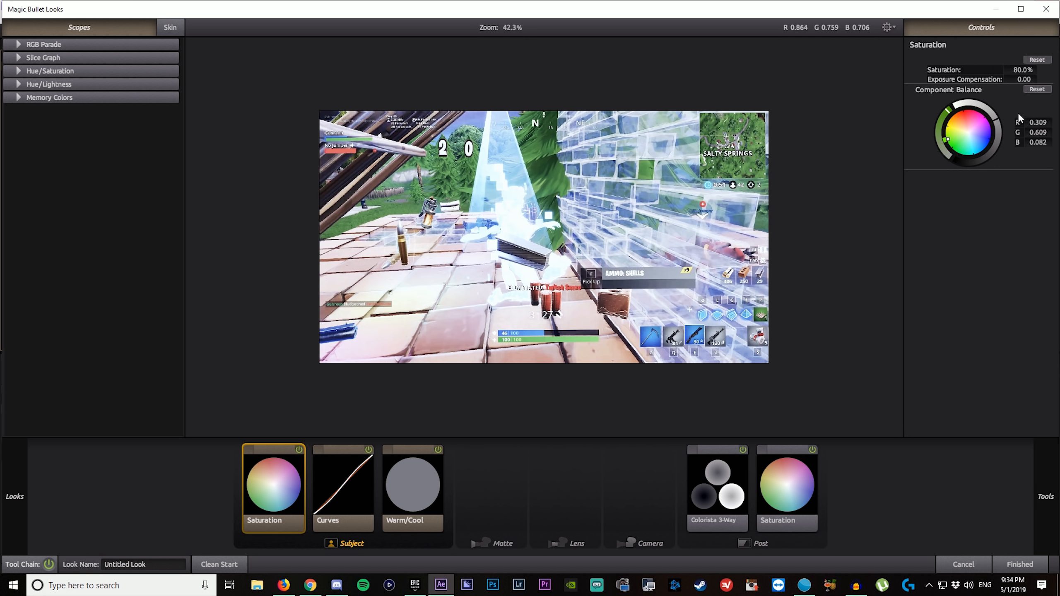
click(339, 493)
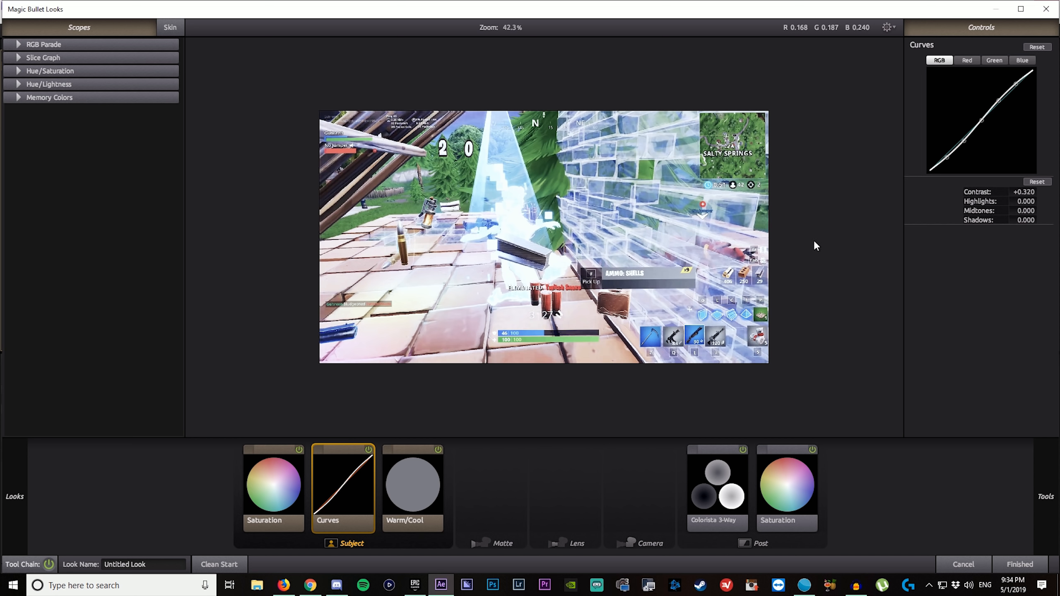
click(410, 491)
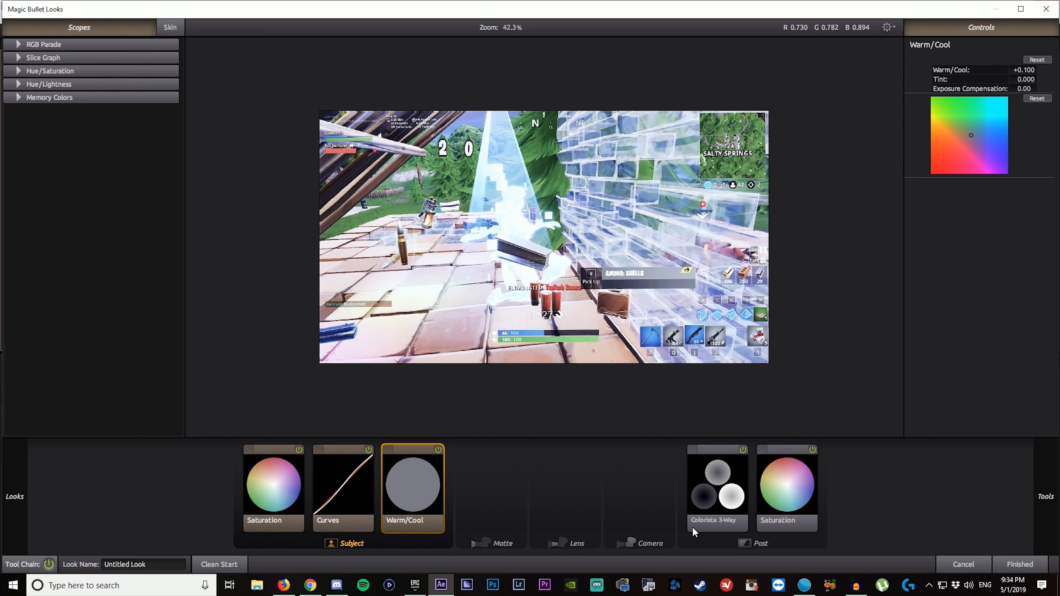
click(717, 505)
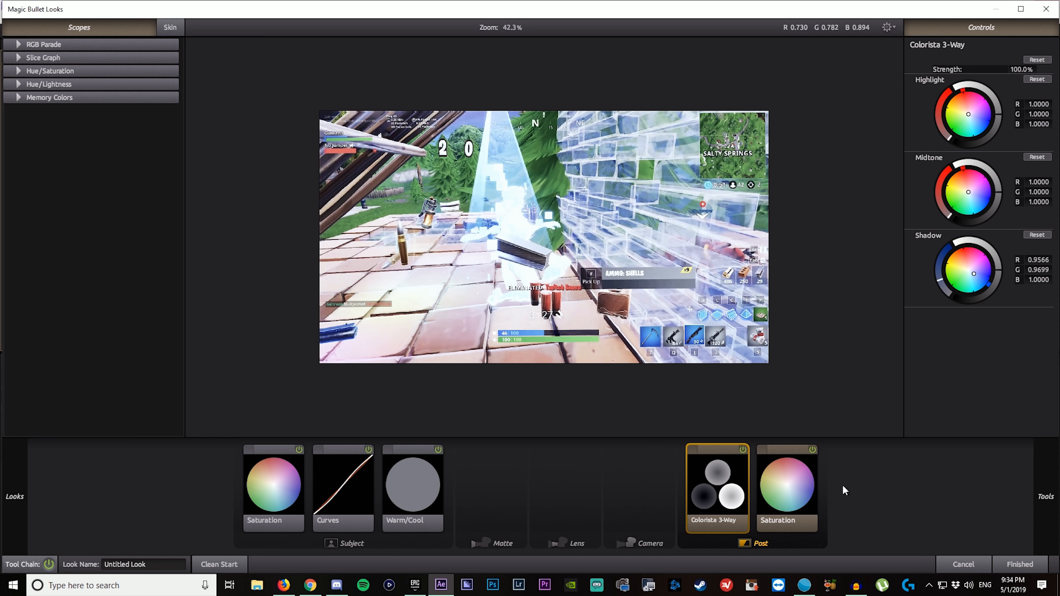
click(792, 492)
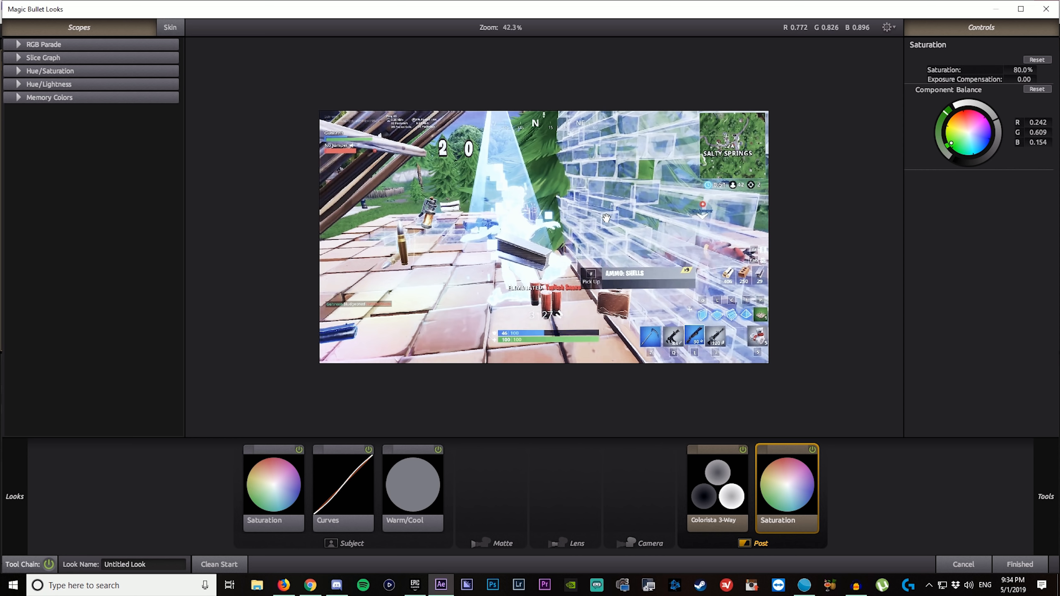
click(1020, 564)
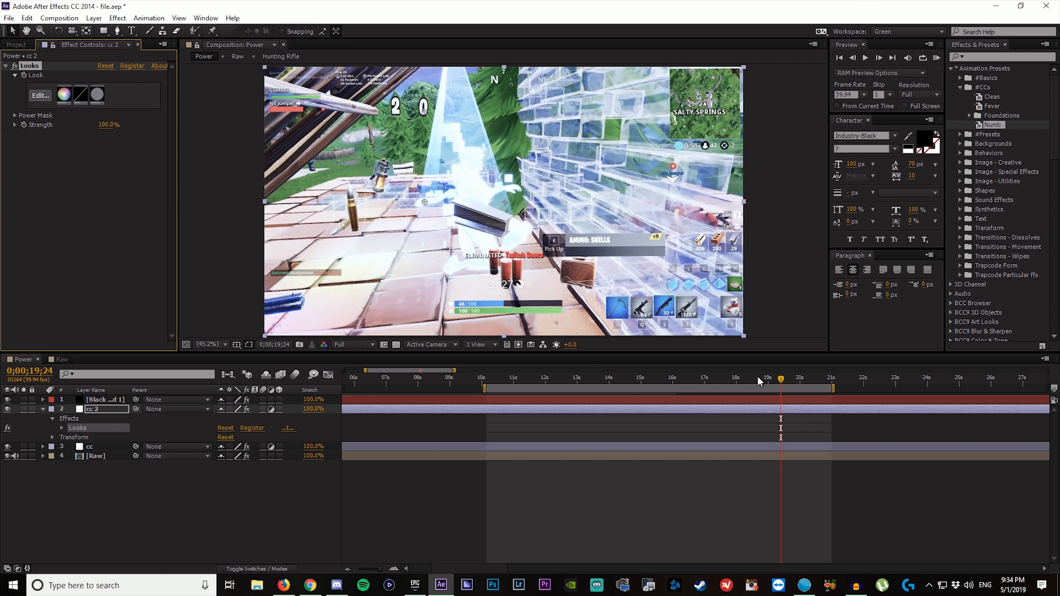
- Collapse the cc 2 layer's properties and the #CCs preset folder, and move the current time to 0;00;13;48
click(43, 409)
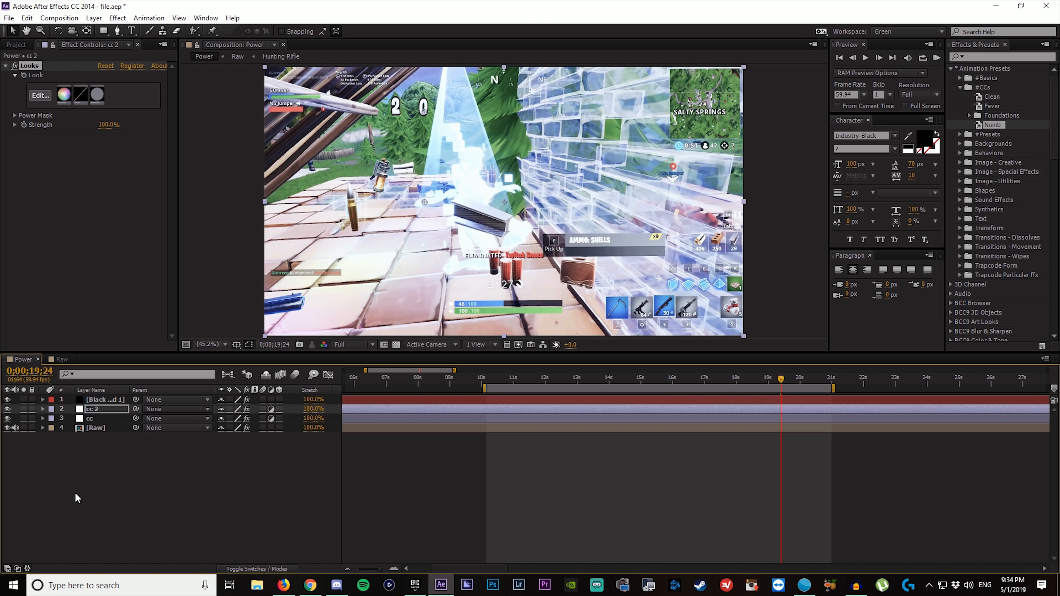
click(960, 88)
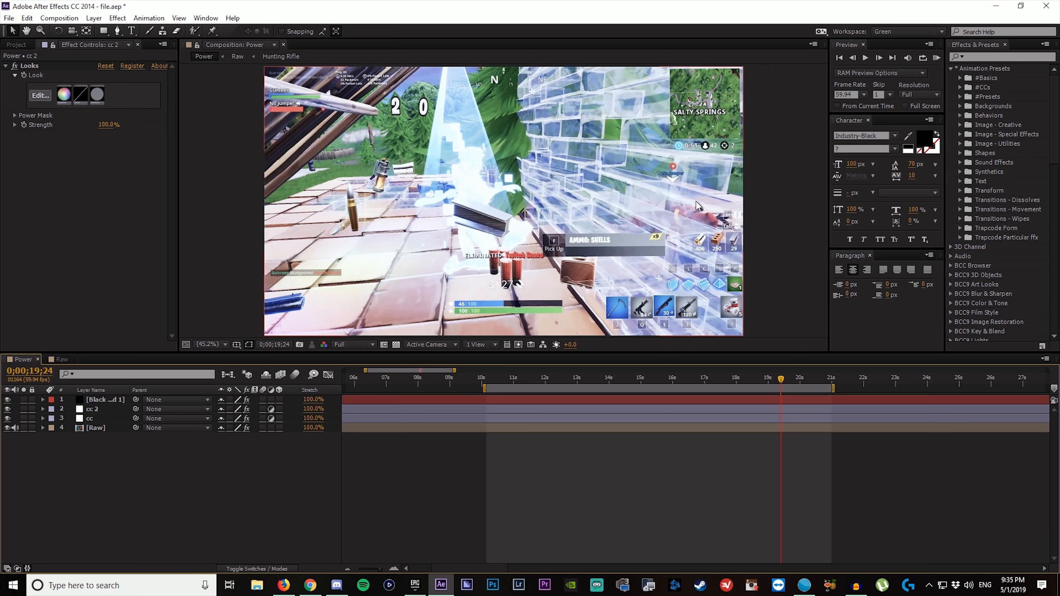
click(760, 382)
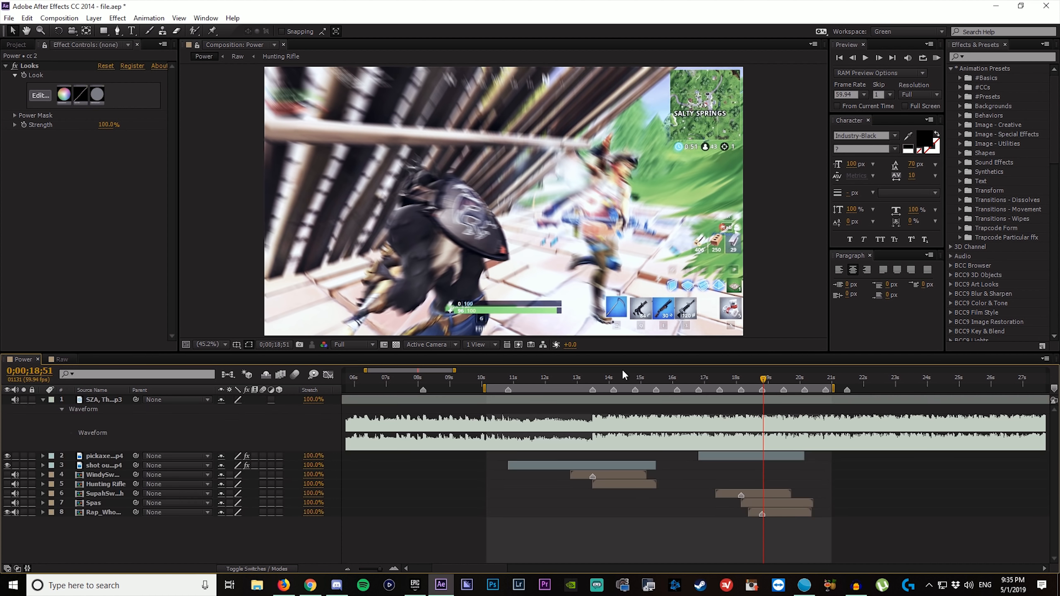
click(601, 376)
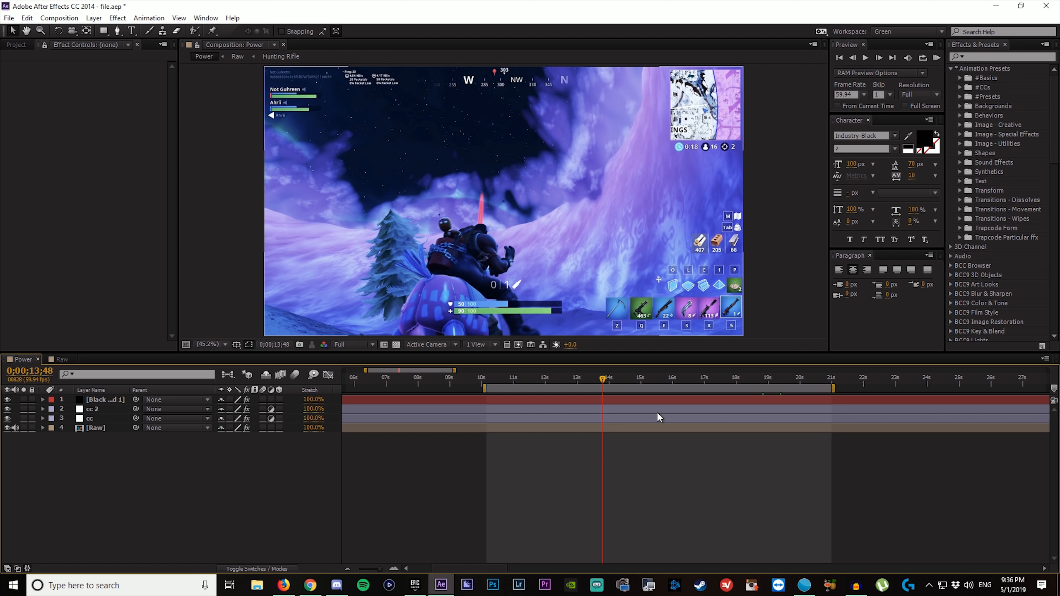
- Search the effects for "bcc film" and apply BCC Film Glow to the cc 2 layer
click(976, 56)
text(bcc film)
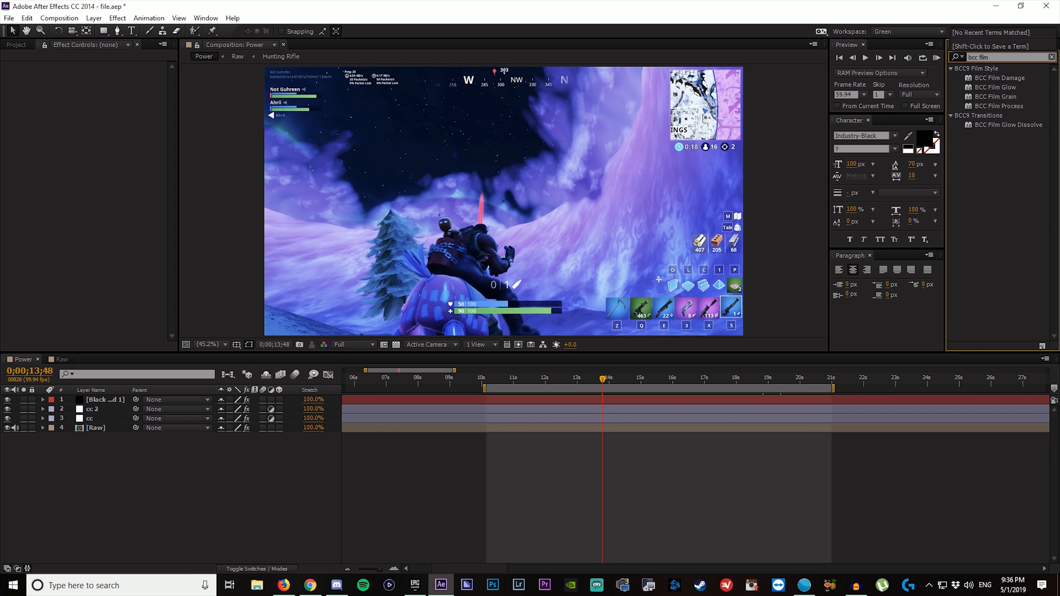
click(1011, 88)
drag(1012, 87, 541, 169)
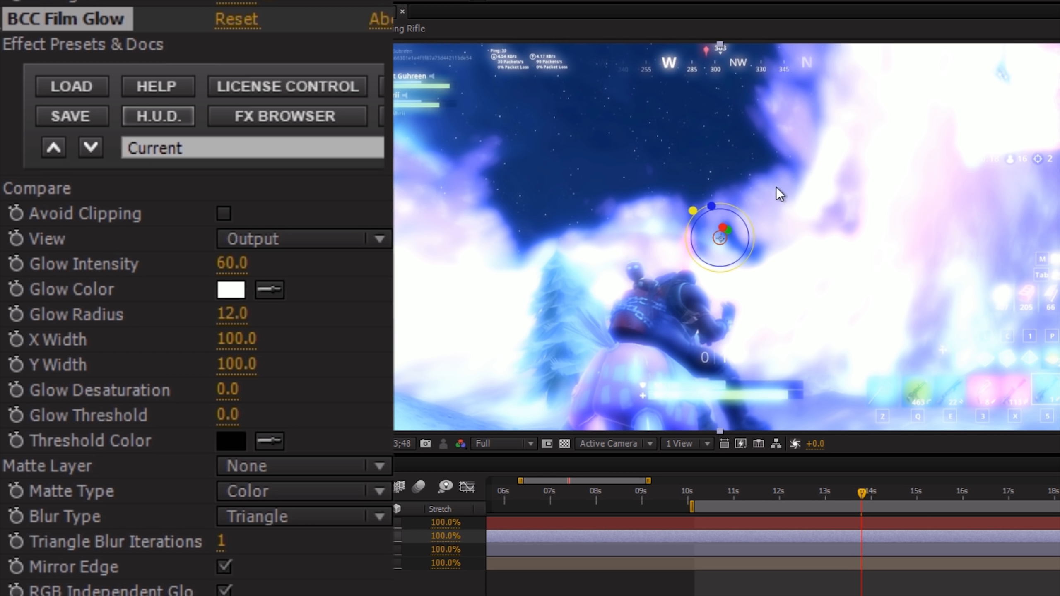
- Set the Glow Intensity of BCC Film Glow to 400
click(234, 264)
text(3)
key(BackSpace)
text(400)
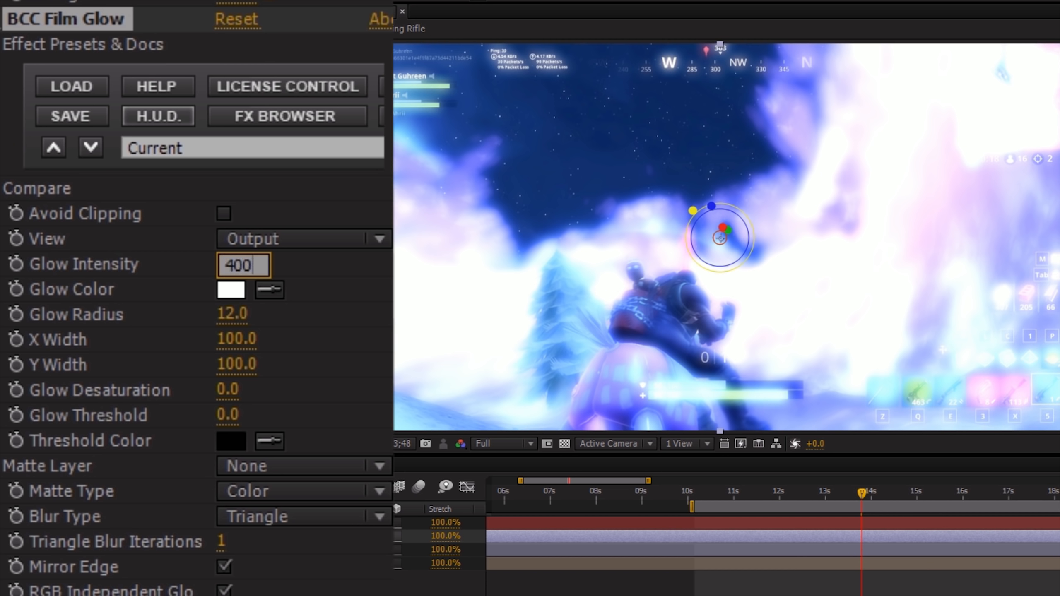
key(Return)
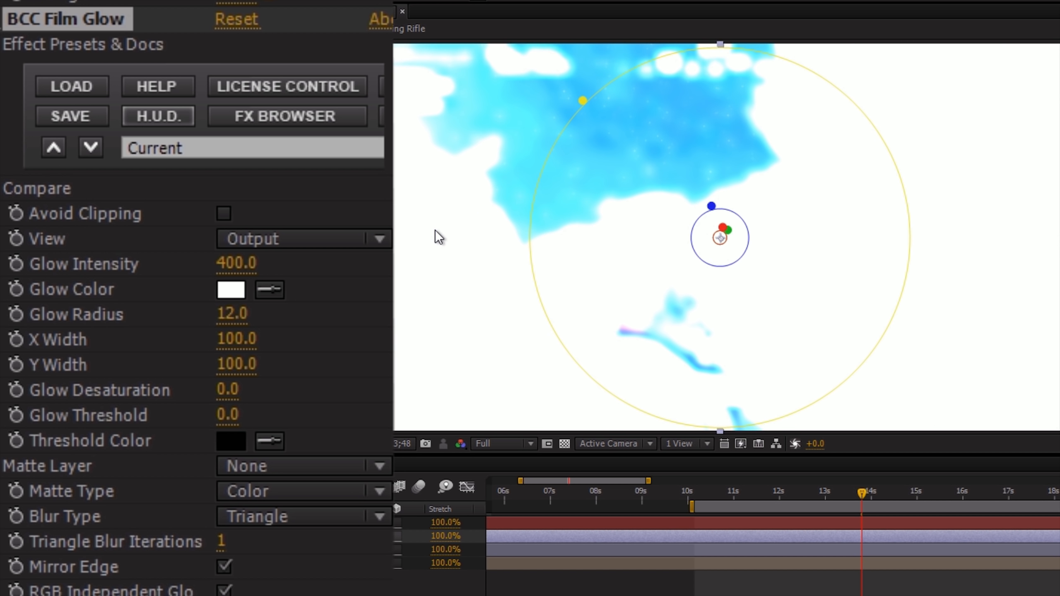
- Try a Glow Radius of 150 for BCC Film Glow, and settle on 131
click(221, 315)
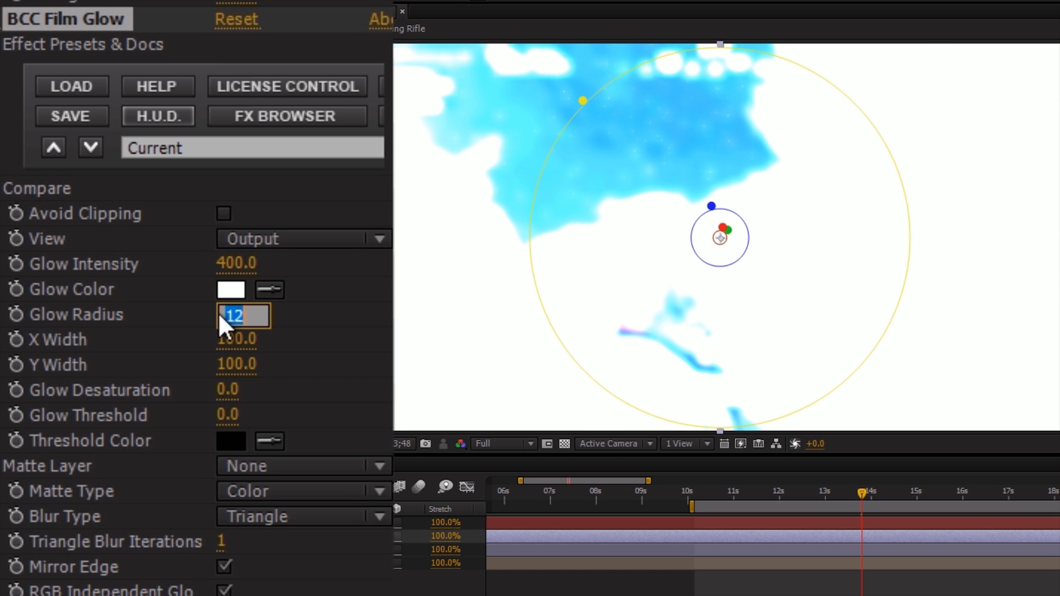
text(150)
key(Return)
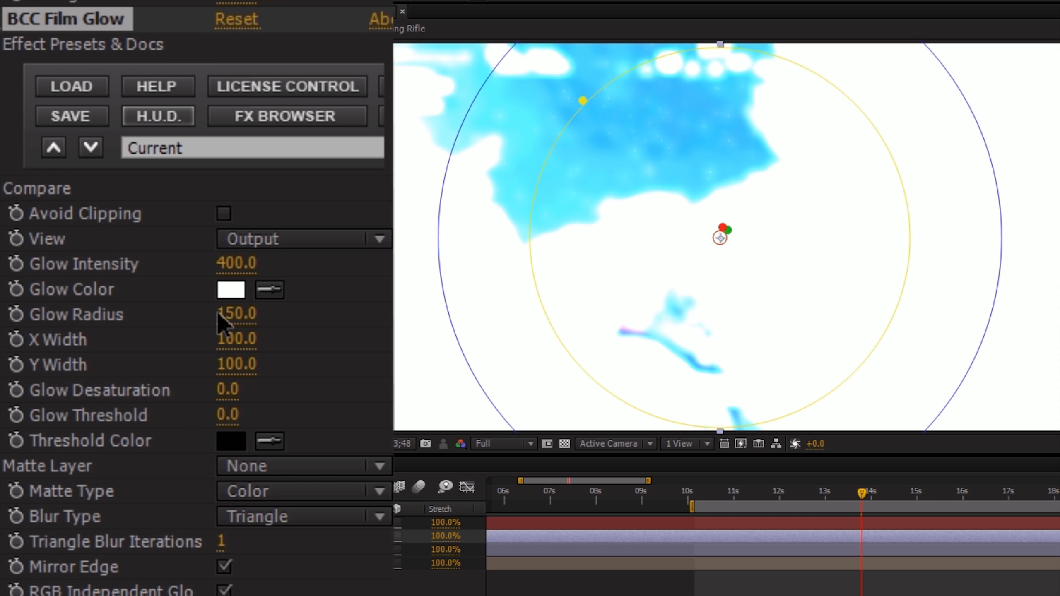
click(227, 318)
text(131)
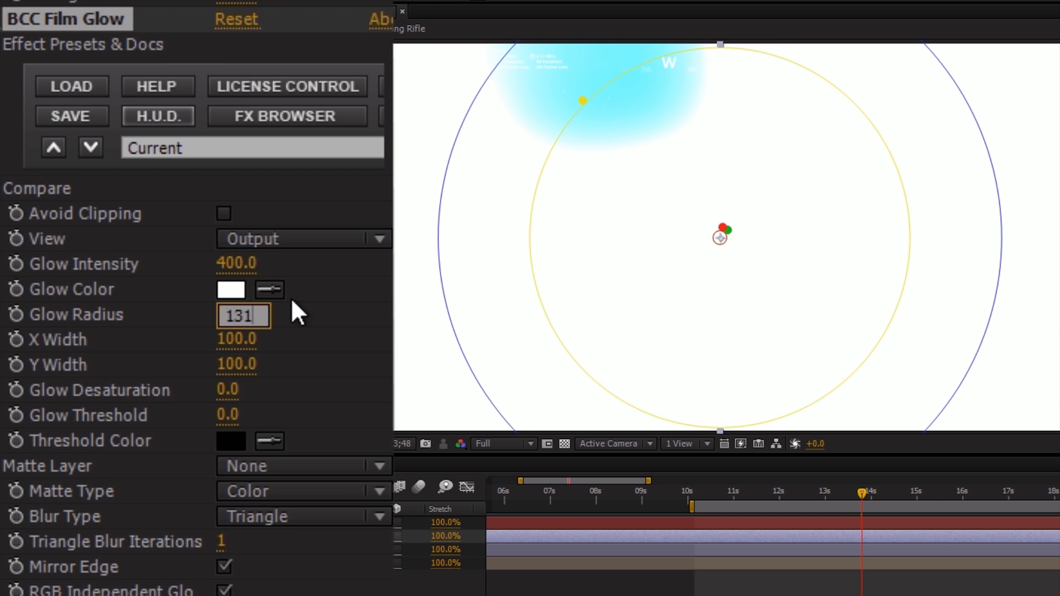
click(330, 349)
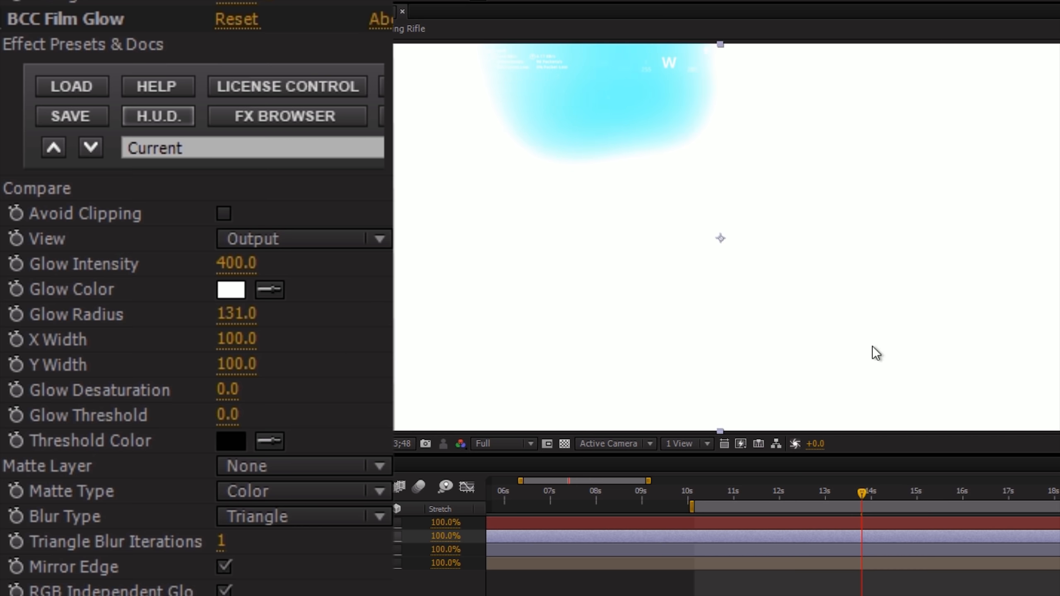
- Raise the Glow Threshold of BCC Film Glow to 90
drag(229, 415, 355, 414)
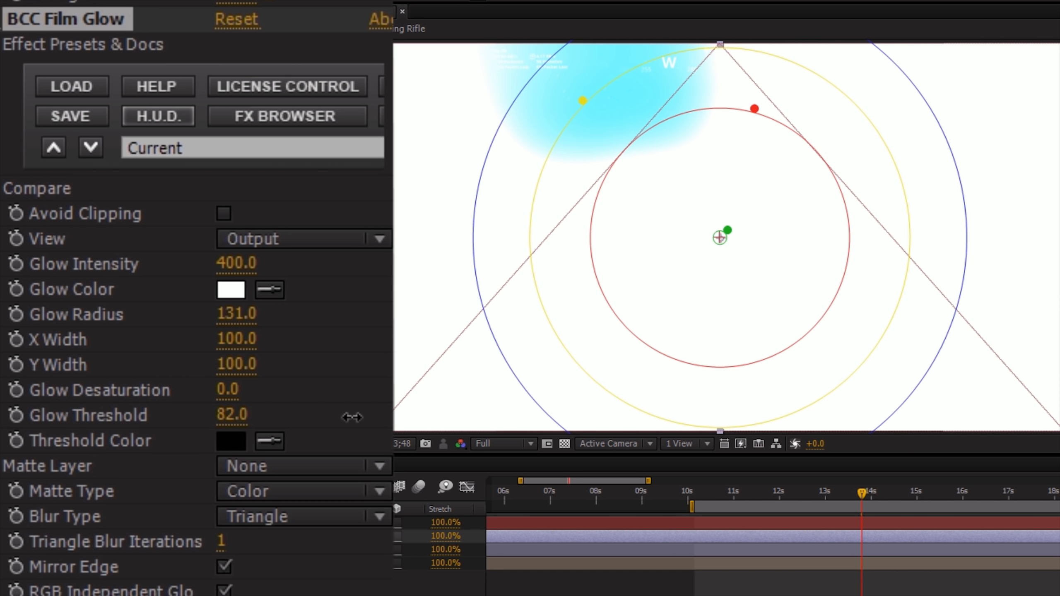
click(224, 415)
text(90)
key(Return)
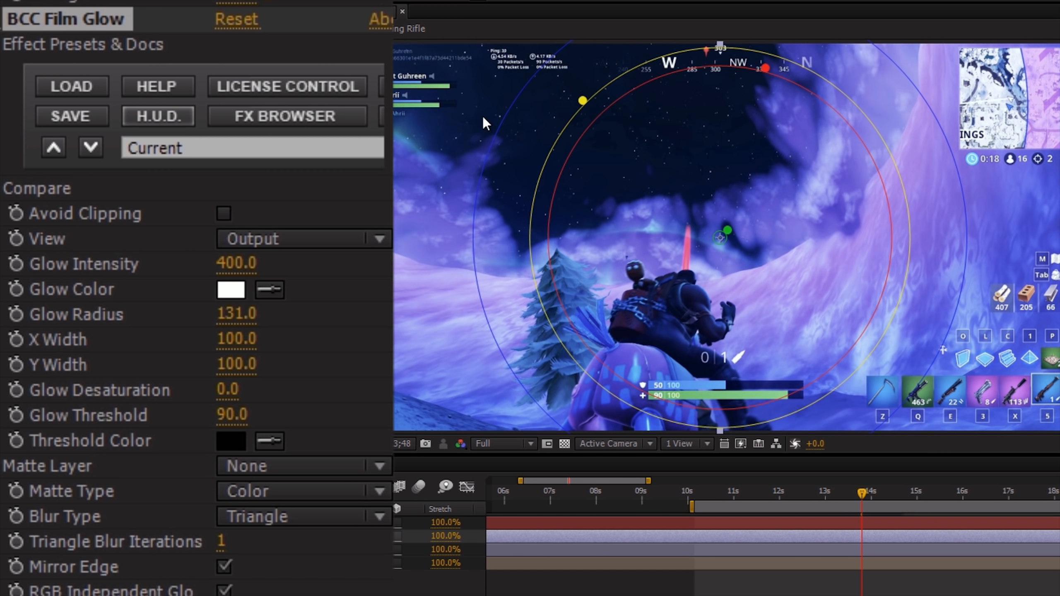
- Change the Glow Color of BCC Film Glow to light pink FA75FF
click(231, 289)
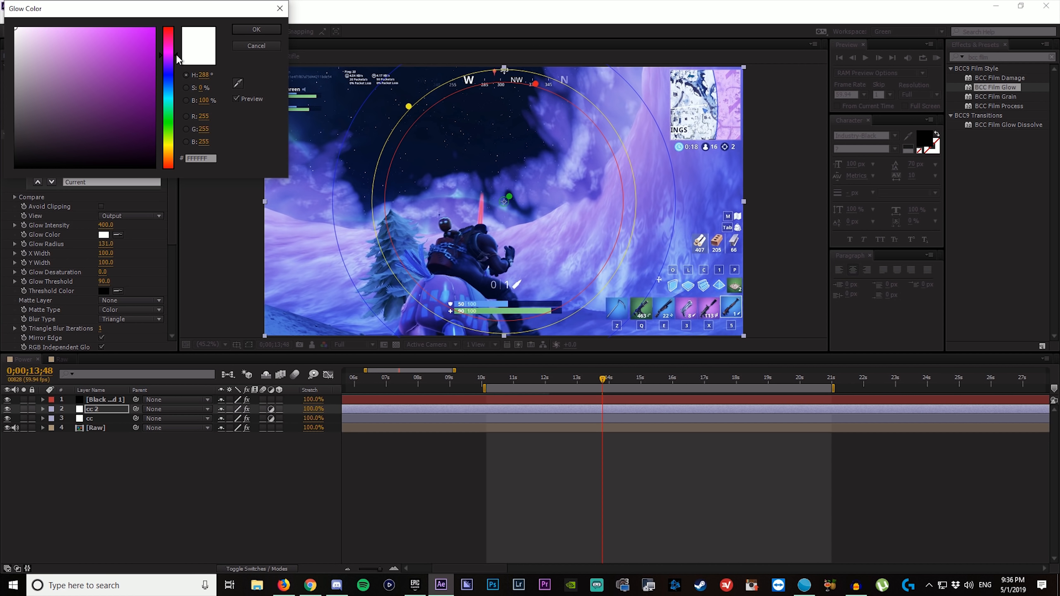
drag(177, 55, 178, 52)
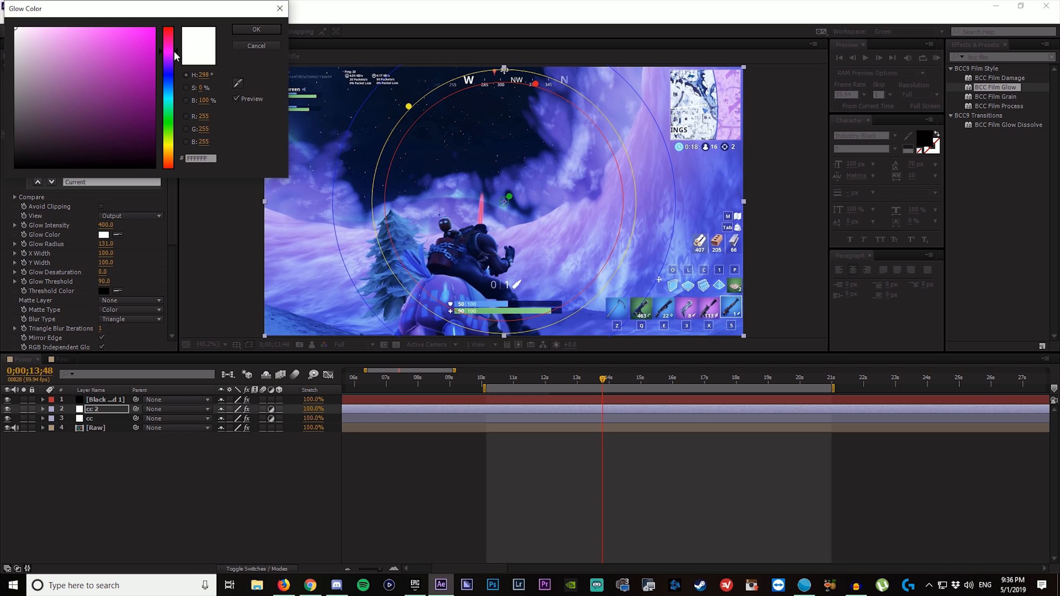
drag(99, 28, 90, 28)
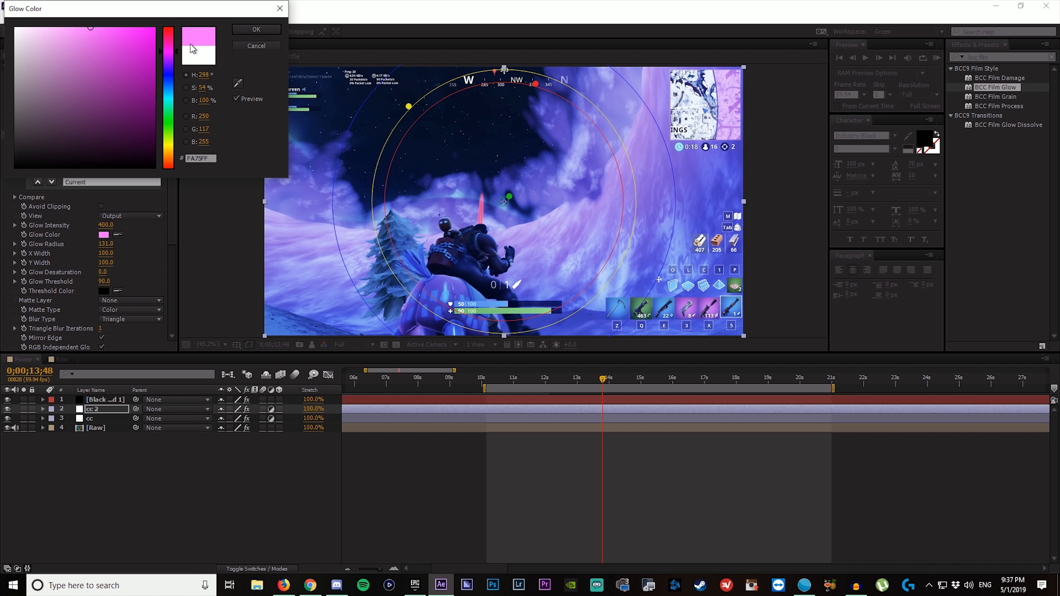
click(239, 32)
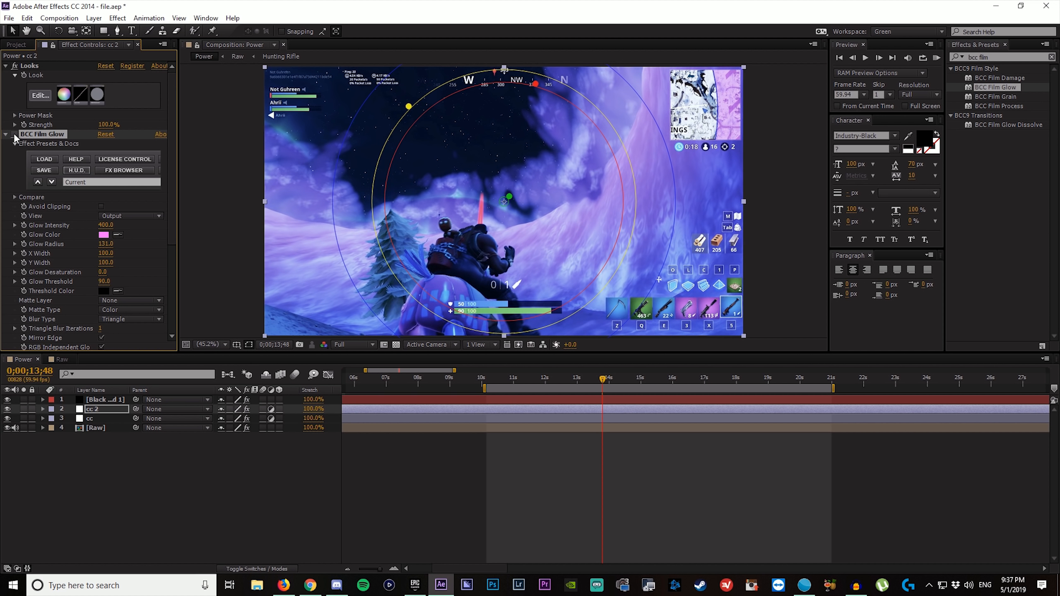
- Set the Glow Threshold of BCC Film Glow to 85 and deselect the cc 2 layer
click(104, 281)
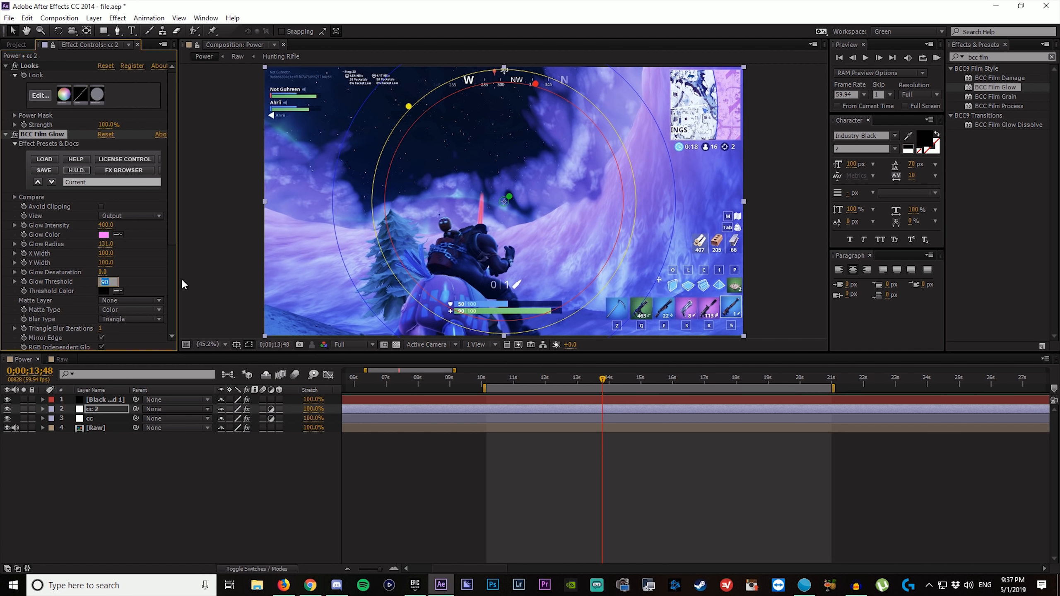
text(85)
key(Return)
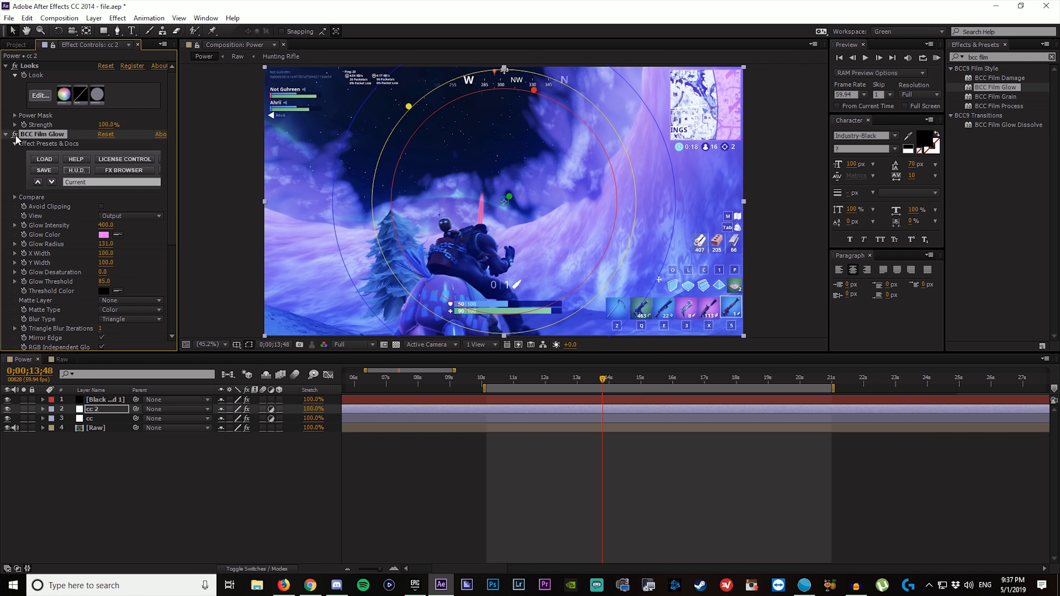
click(145, 501)
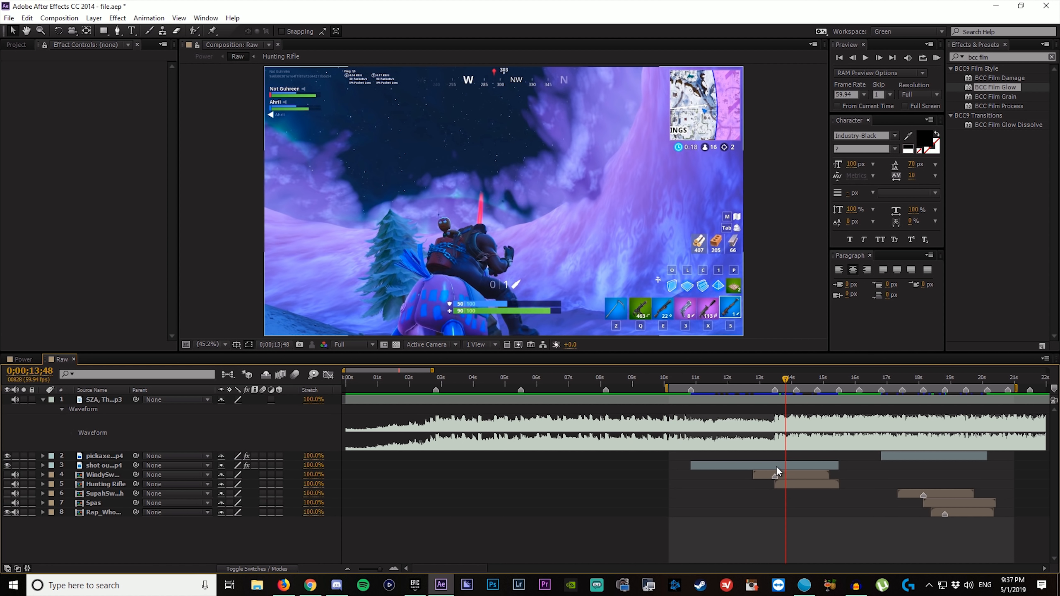
- Reveal the keyframes of the "shot out the sky" clip in the Raw composition and examine its Levels flashes up to 0;00;14;20
click(778, 466)
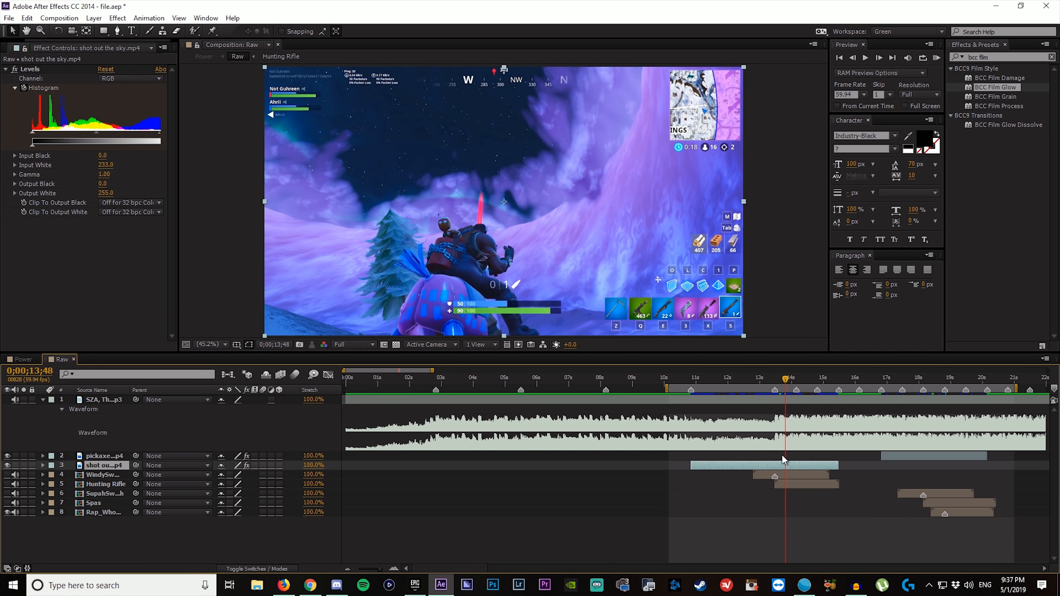
key(u)
key(equal)
key(equal)
key(equal)
key(j)
key(j)
drag(405, 370, 427, 370)
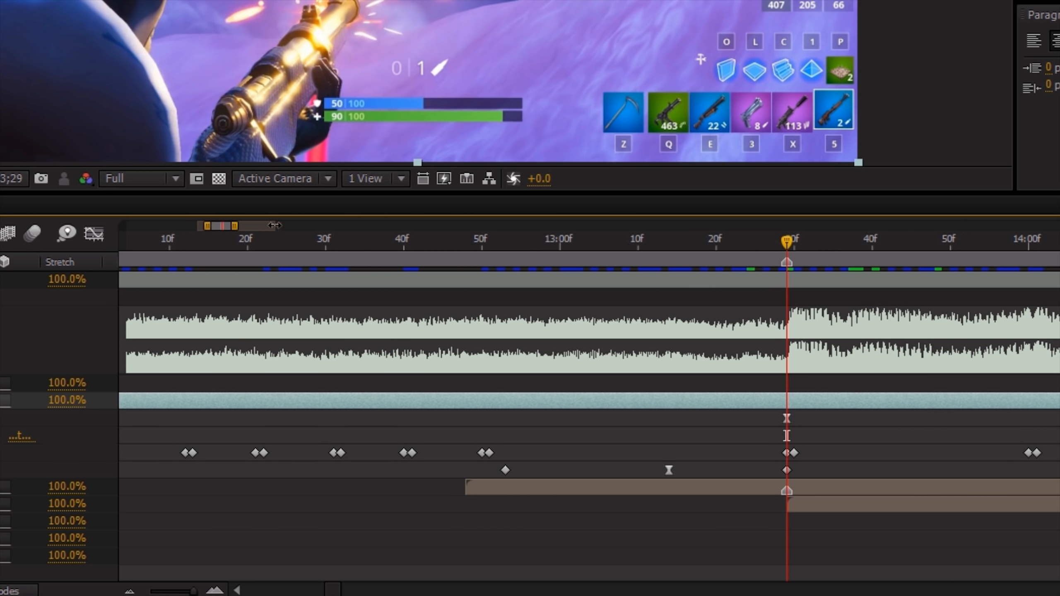
drag(275, 225, 459, 244)
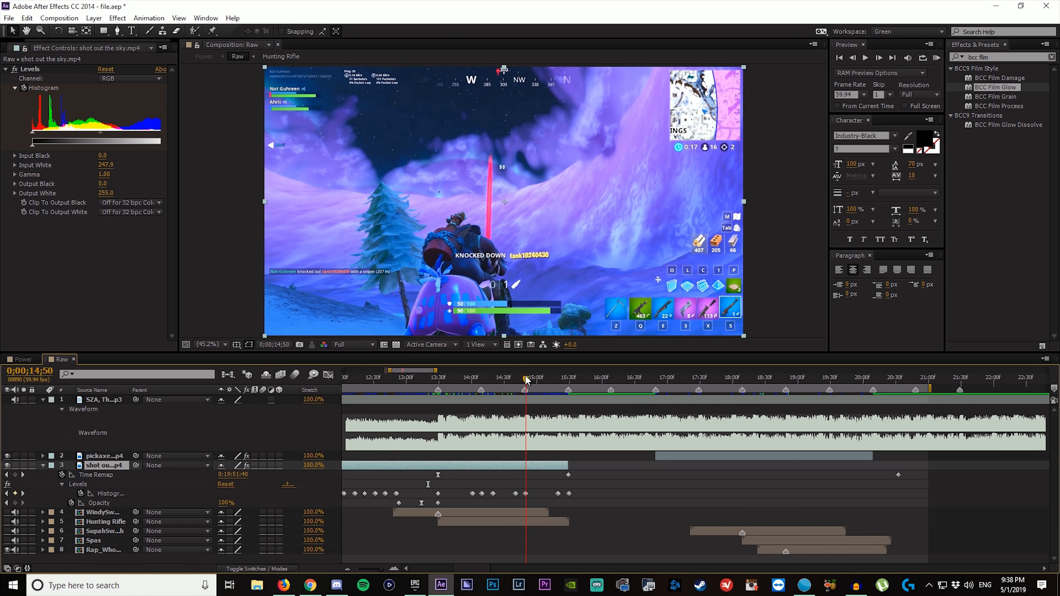
drag(526, 381, 494, 382)
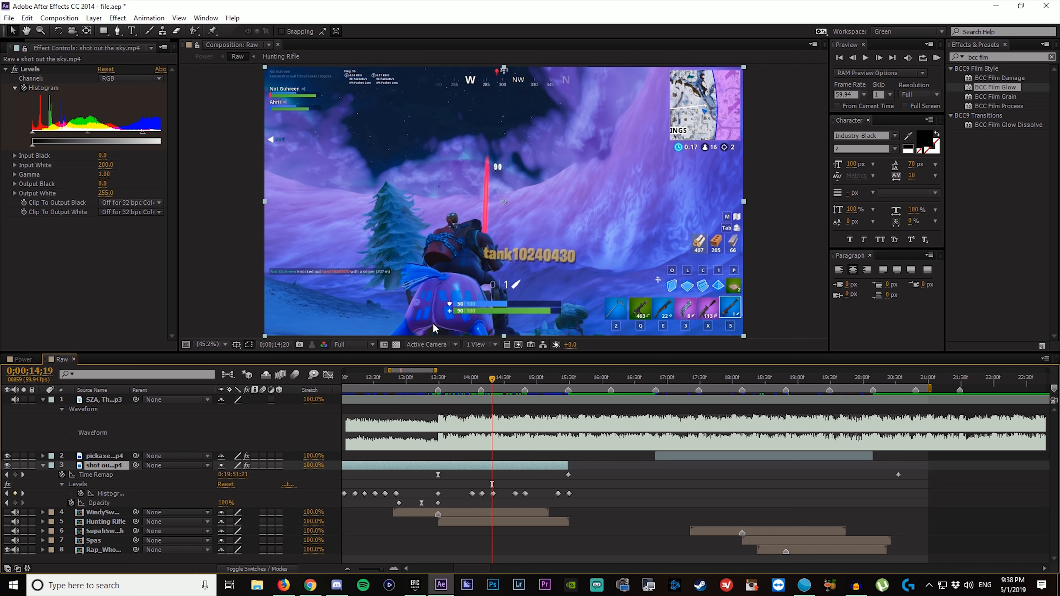
key(Page_Down)
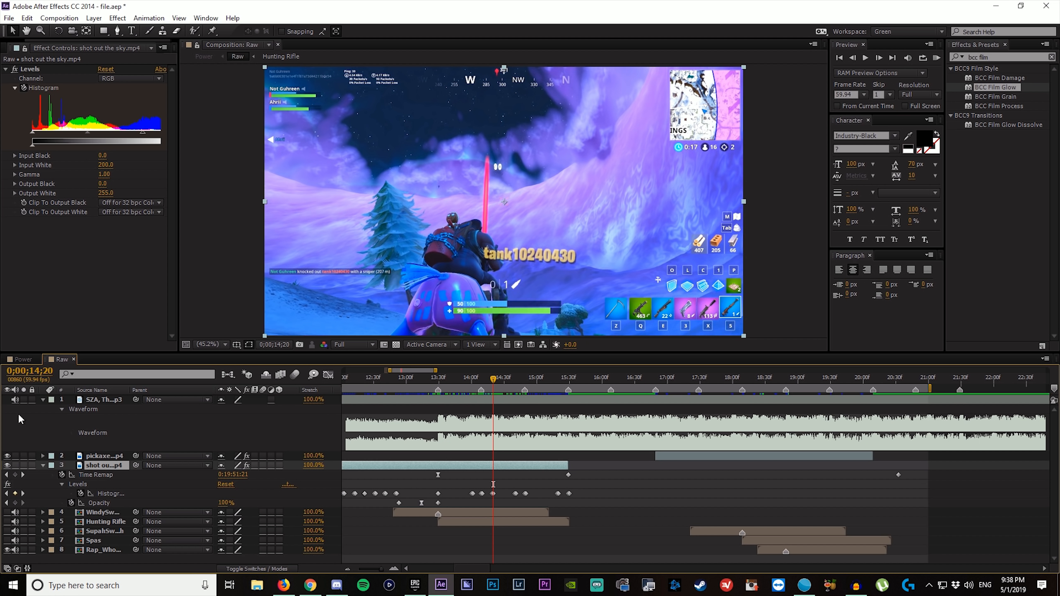
- Compare frames 0;00;14;19 and 0;00;14;20 of the Power composition with the cc 2 adjustment layer selected
click(29, 361)
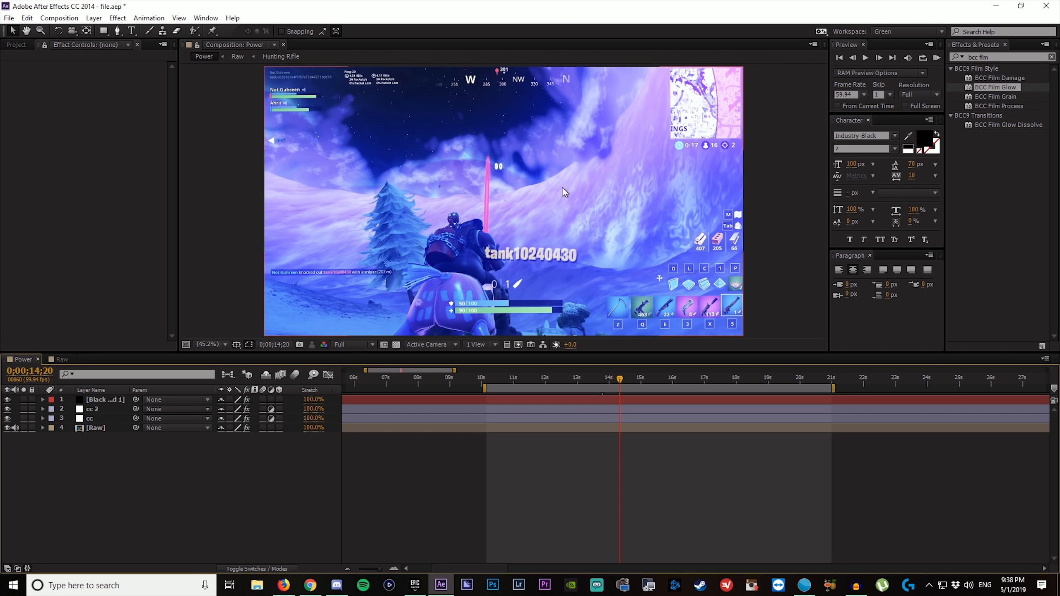
click(16, 45)
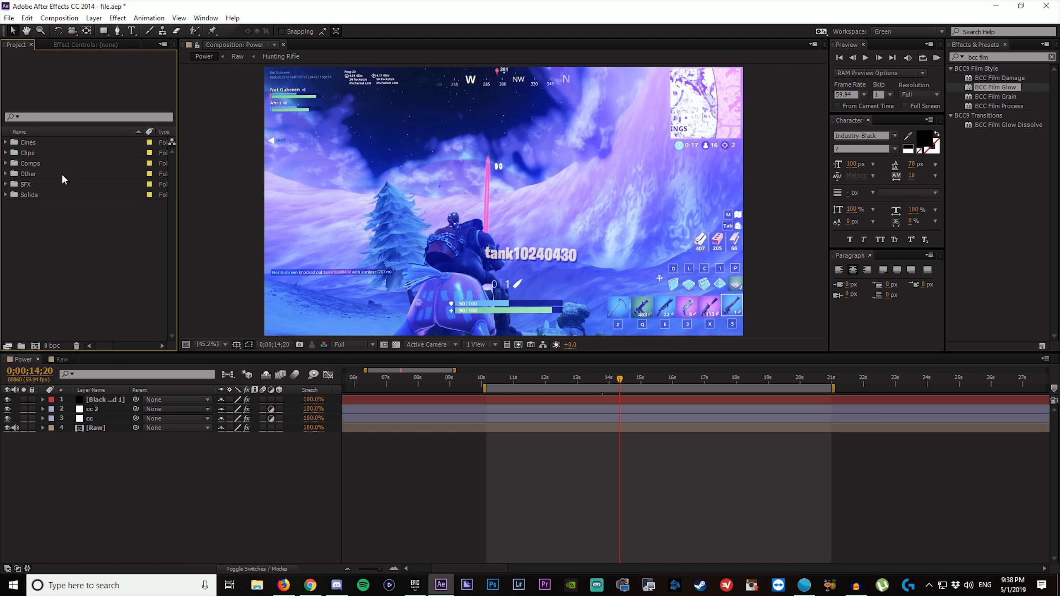
click(80, 46)
click(94, 409)
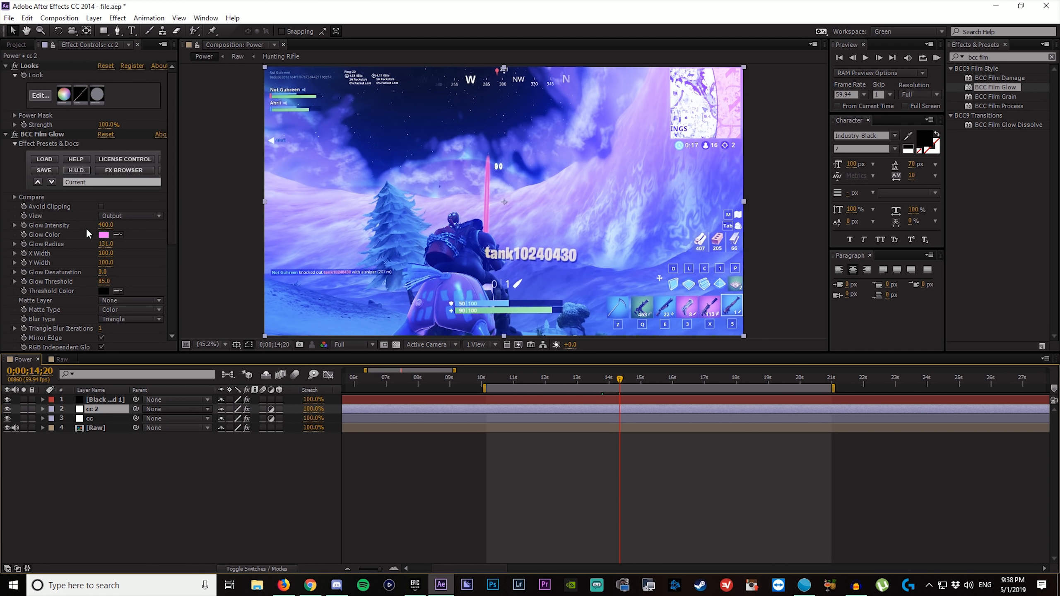
click(14, 134)
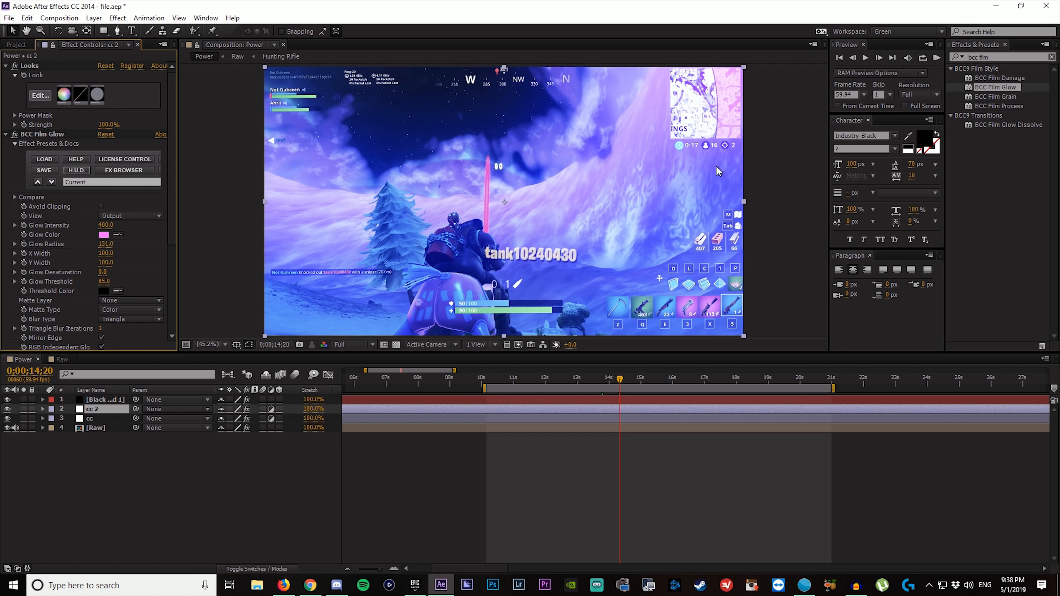
key(Page_Up)
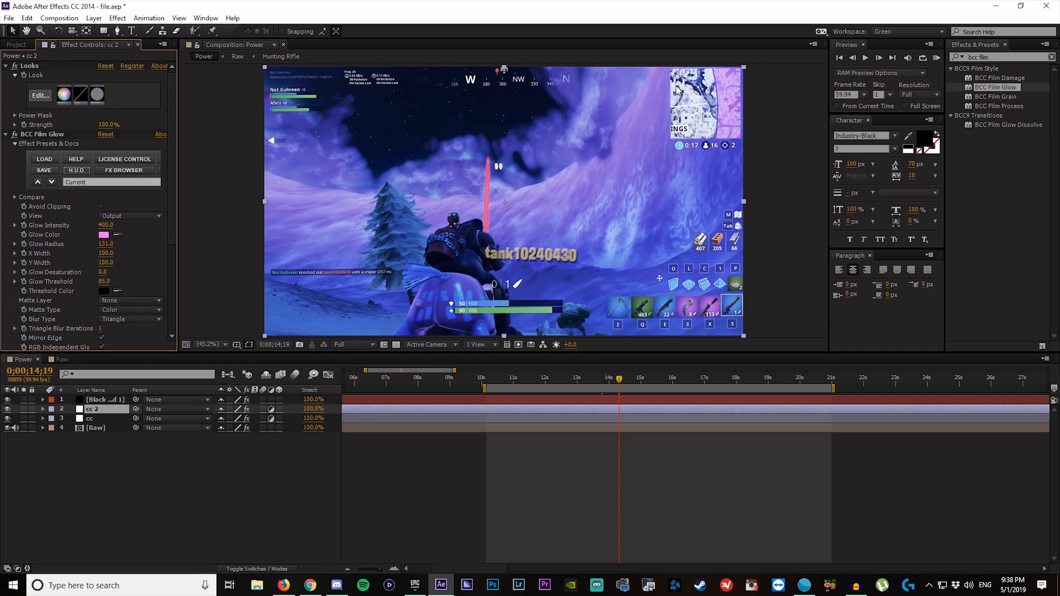
key(Page_Down)
key(Page_Up)
key(Page_Down)
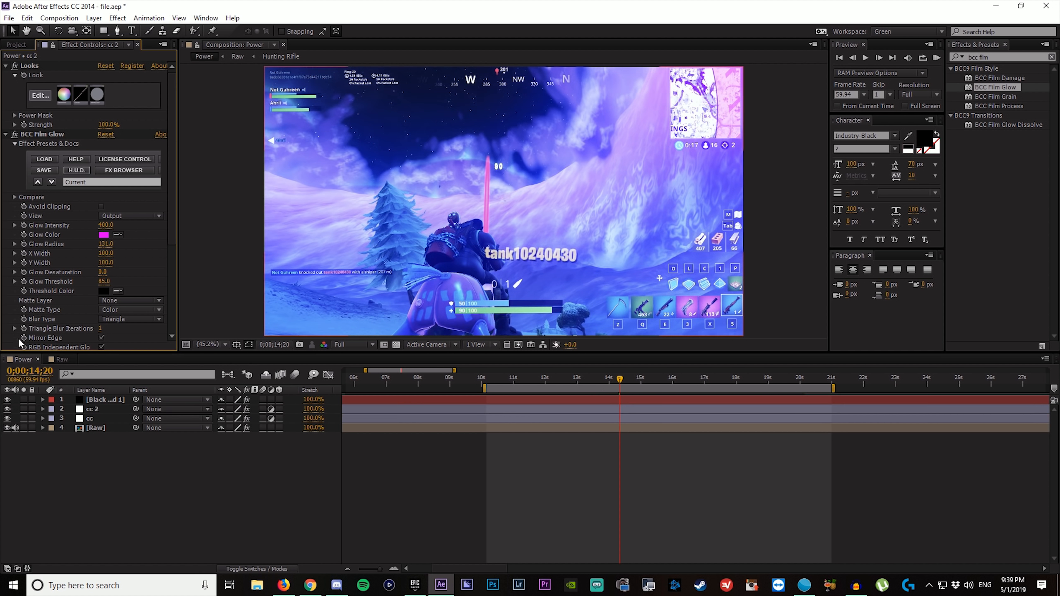
- Set the Glow Threshold of BCC Film Glow on the cc 2 layer to 87
click(104, 282)
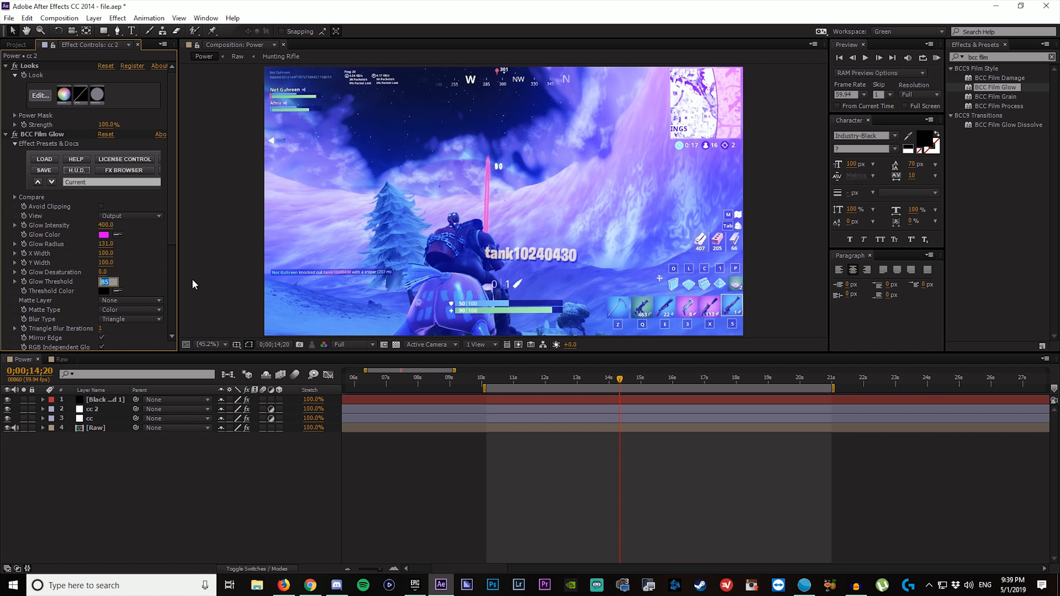
text(87)
key(Return)
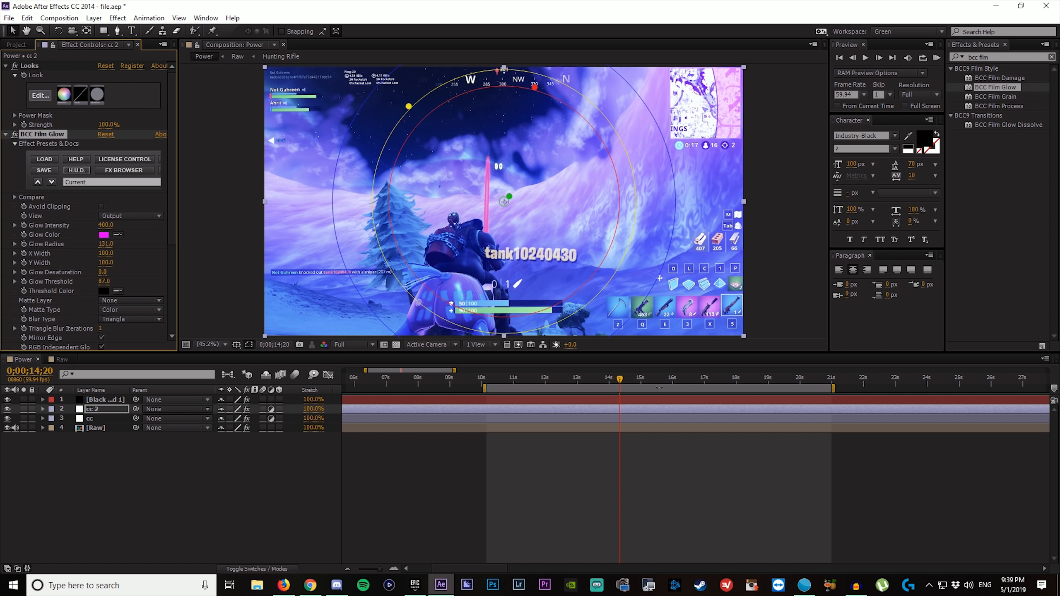
- Try a Glow Threshold of 95 for BCC Film Glow on the frame at 0;00;16;50
drag(653, 379, 700, 380)
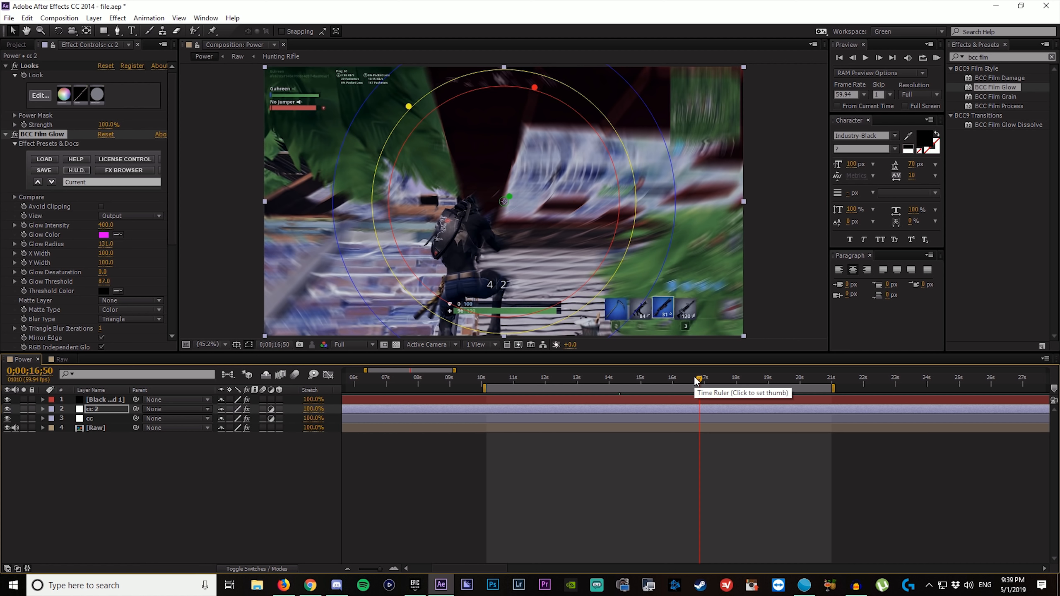
click(105, 282)
text(95)
key(Return)
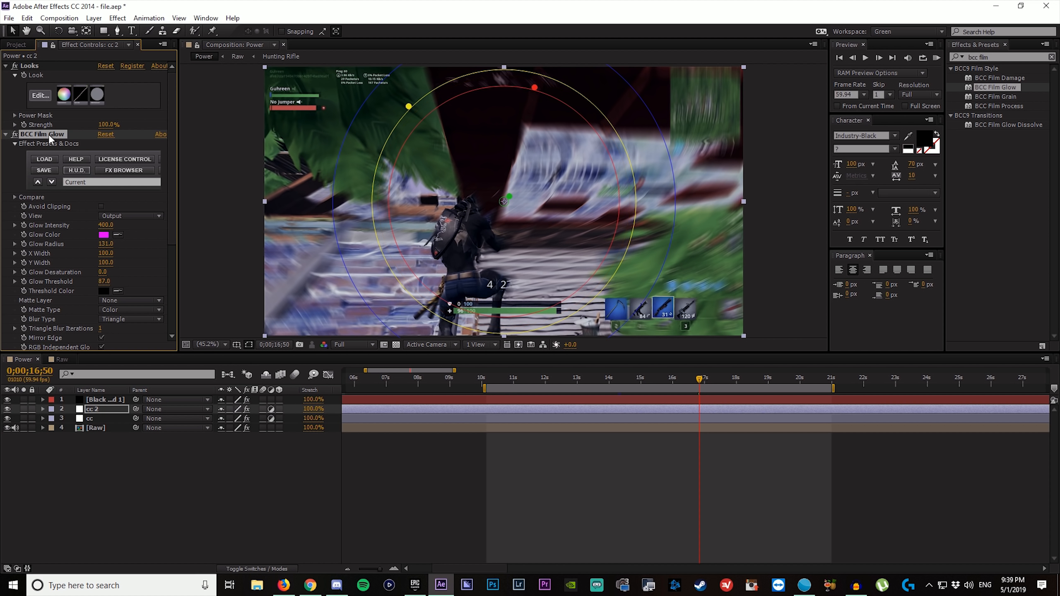
- Set the Glow Threshold of BCC Film Glow to 90 and preview the Power composition
click(105, 282)
text(90)
click(332, 473)
key(space)
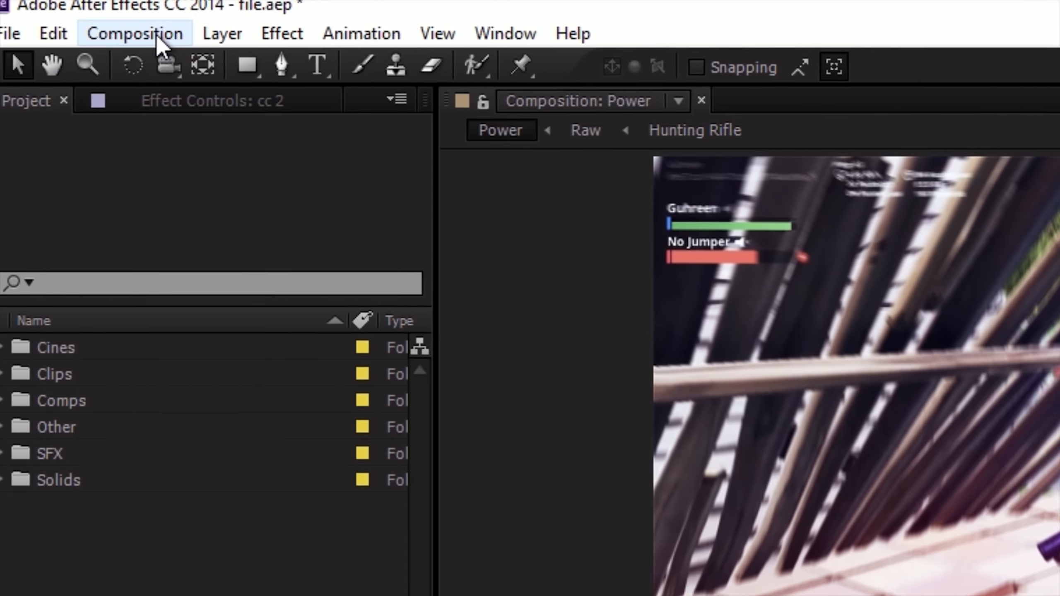
- Add the Power composition to the Adobe Media Encoder queue and check the save location of its output file
click(68, 18)
click(267, 238)
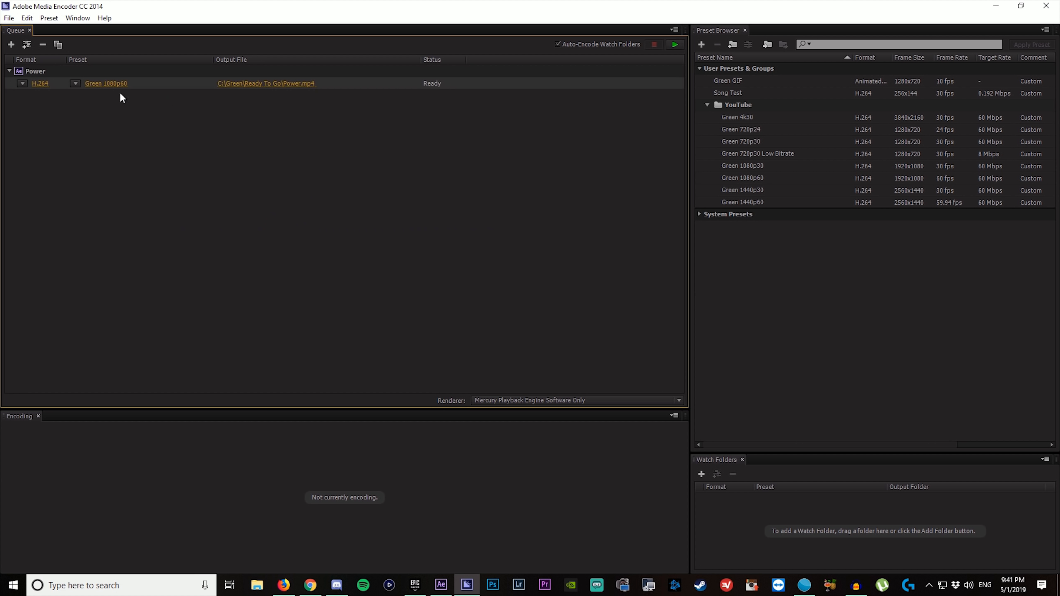
click(252, 84)
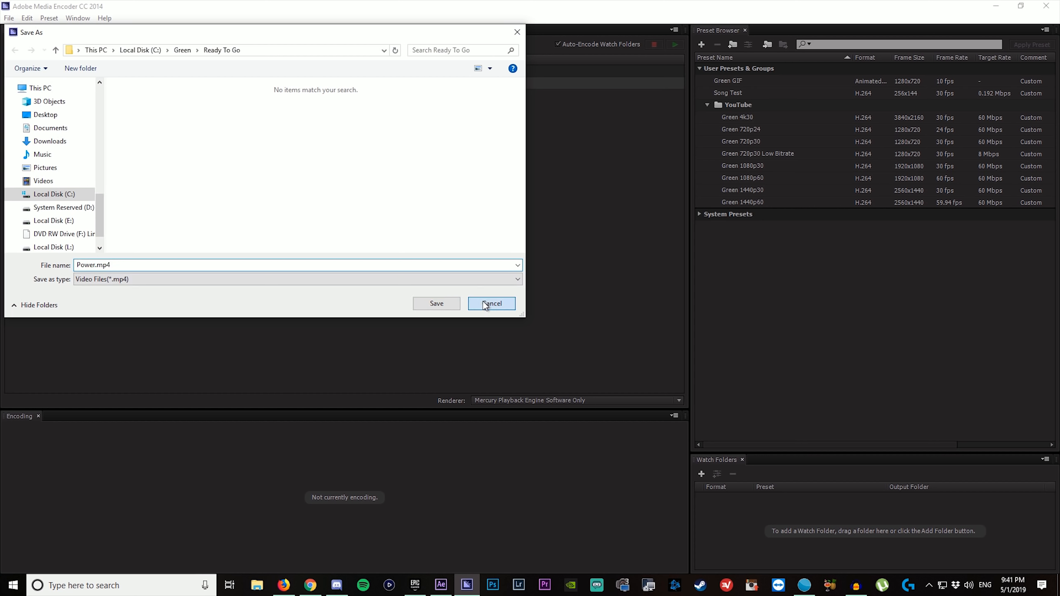
click(486, 304)
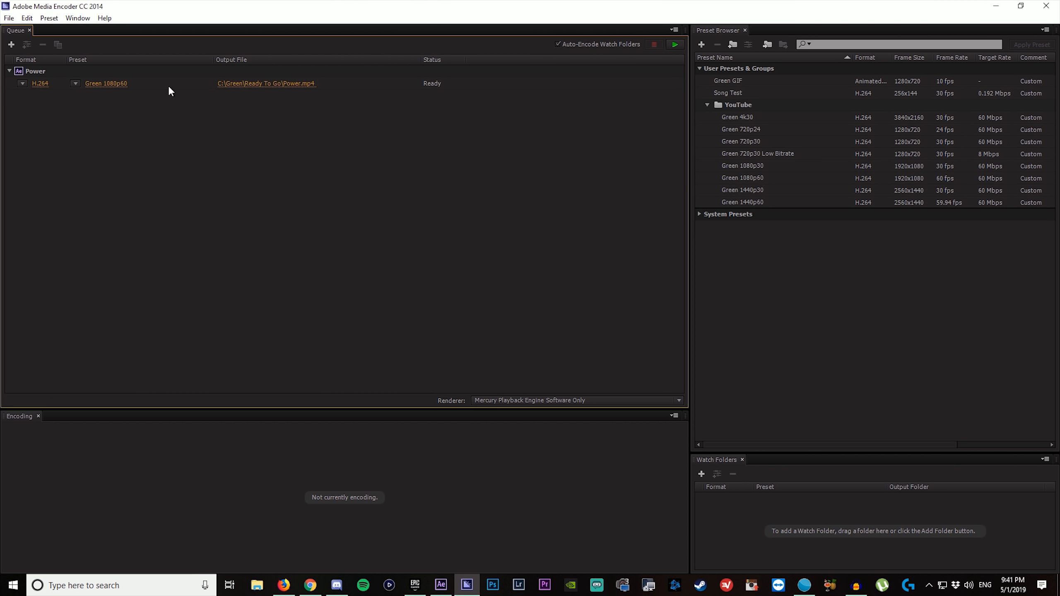
click(100, 85)
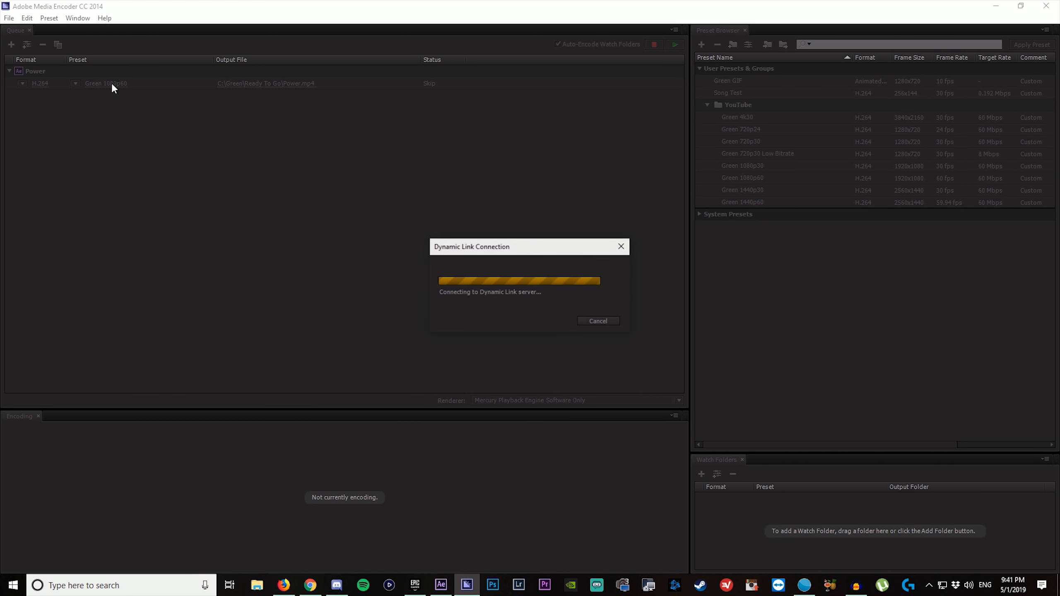
click(606, 320)
click(38, 83)
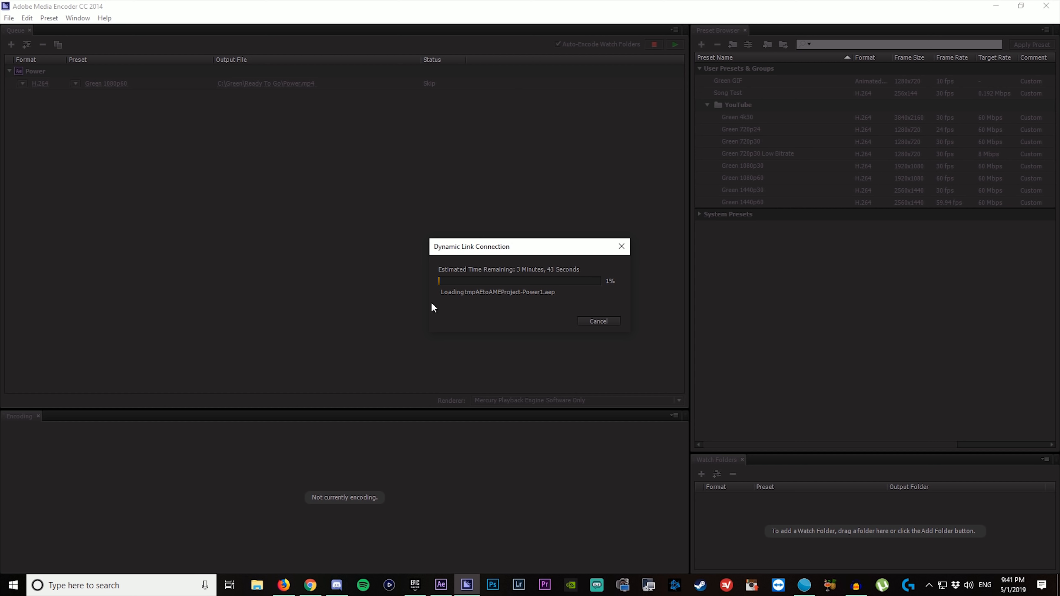
click(598, 321)
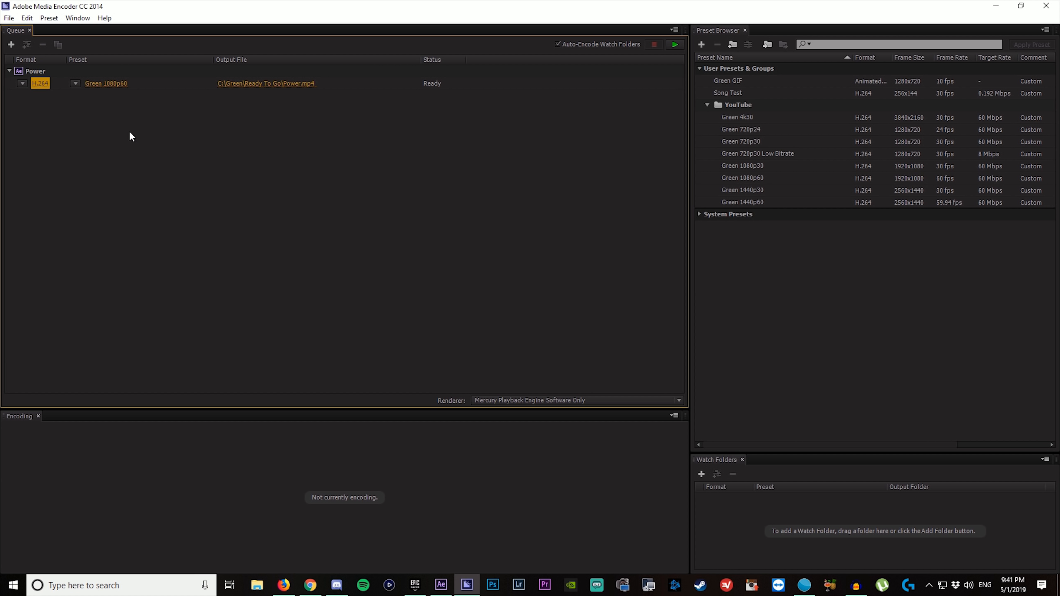
- Open the export settings of the queued Power composition and set the video frame rate to 29.97
click(105, 85)
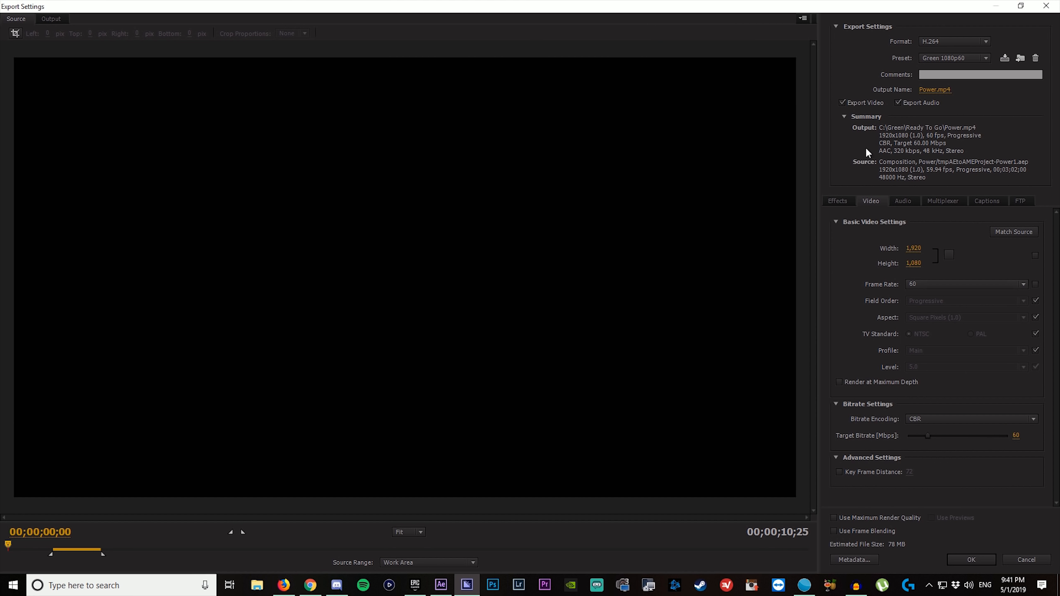
click(918, 286)
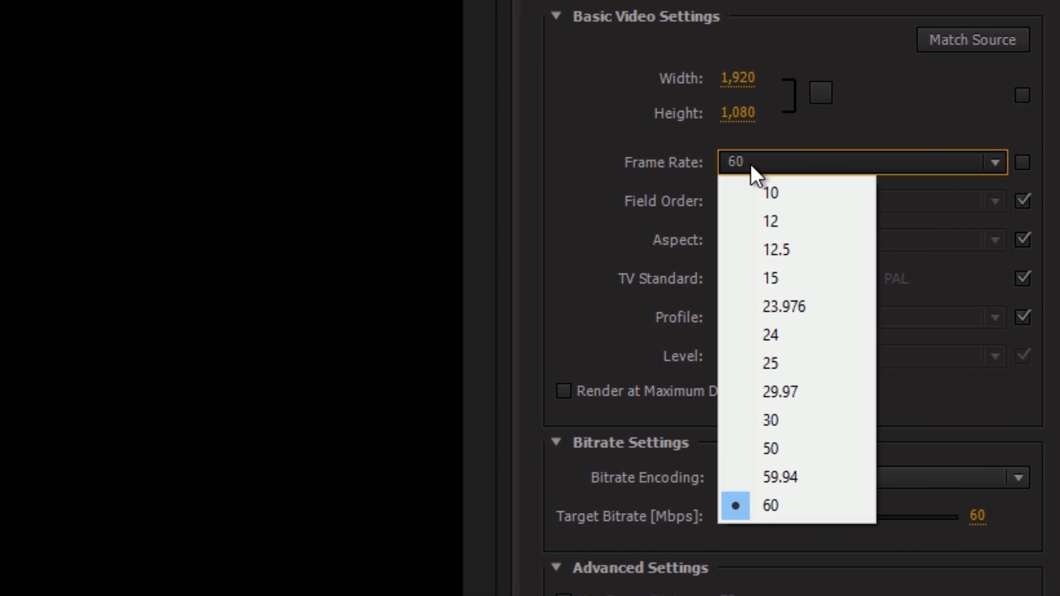
click(807, 395)
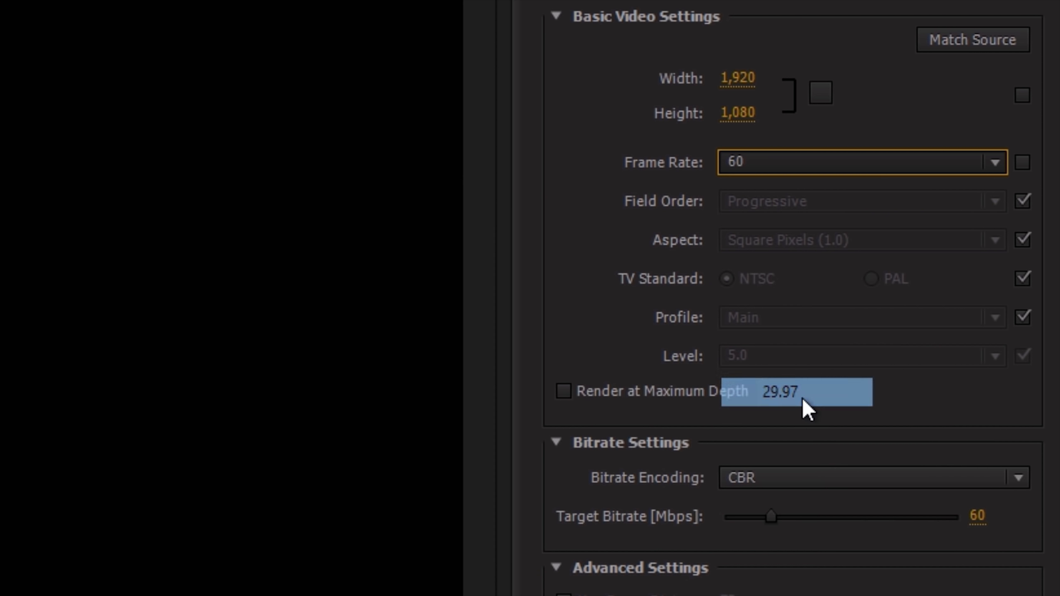